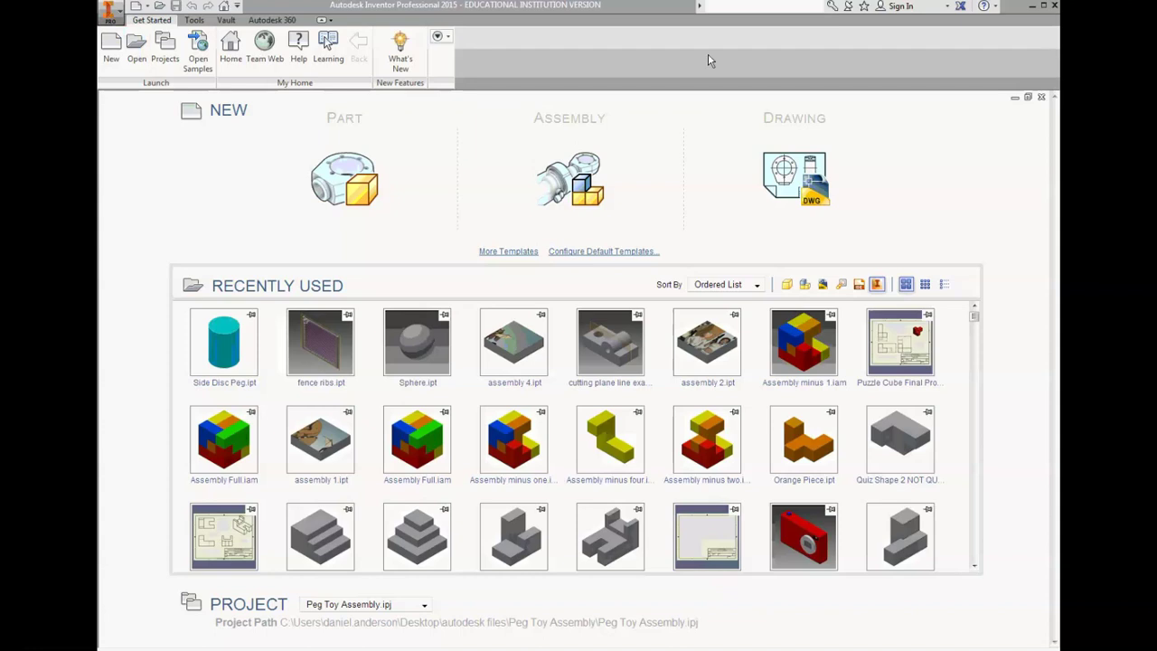
Create a new assembly file from the Standard.iam template
click(116, 53)
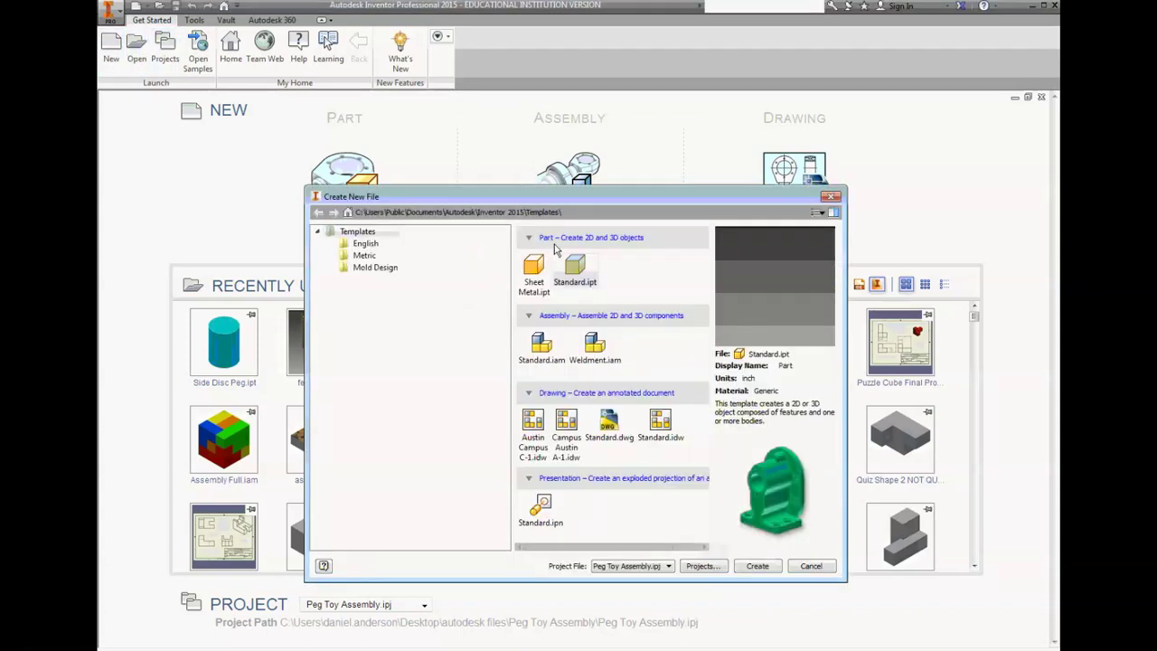
double_click(554, 356)
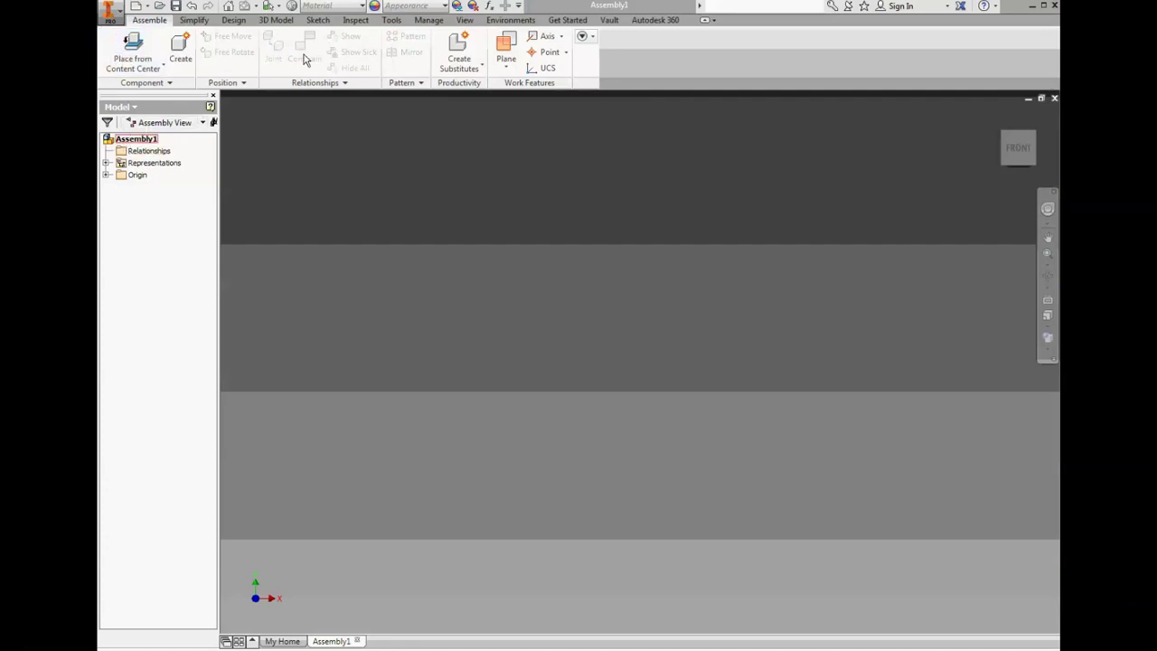
Place a single Peg Toy Base from the Peg Toy Assembly folder into the assembly
click(179, 49)
click(162, 70)
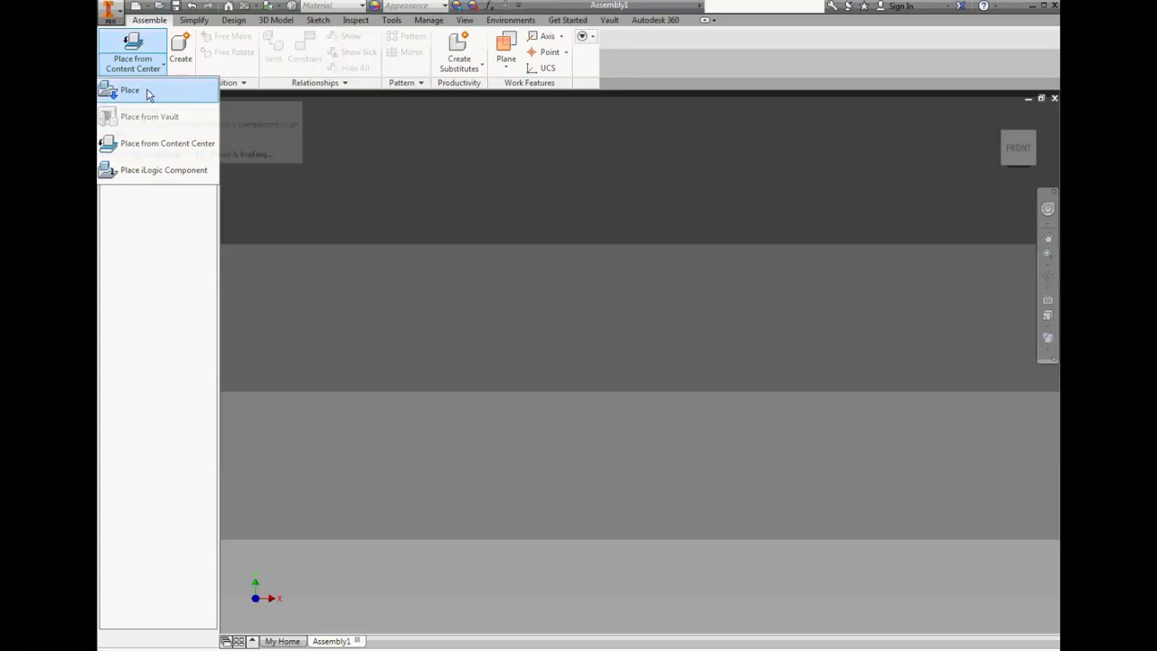
click(147, 92)
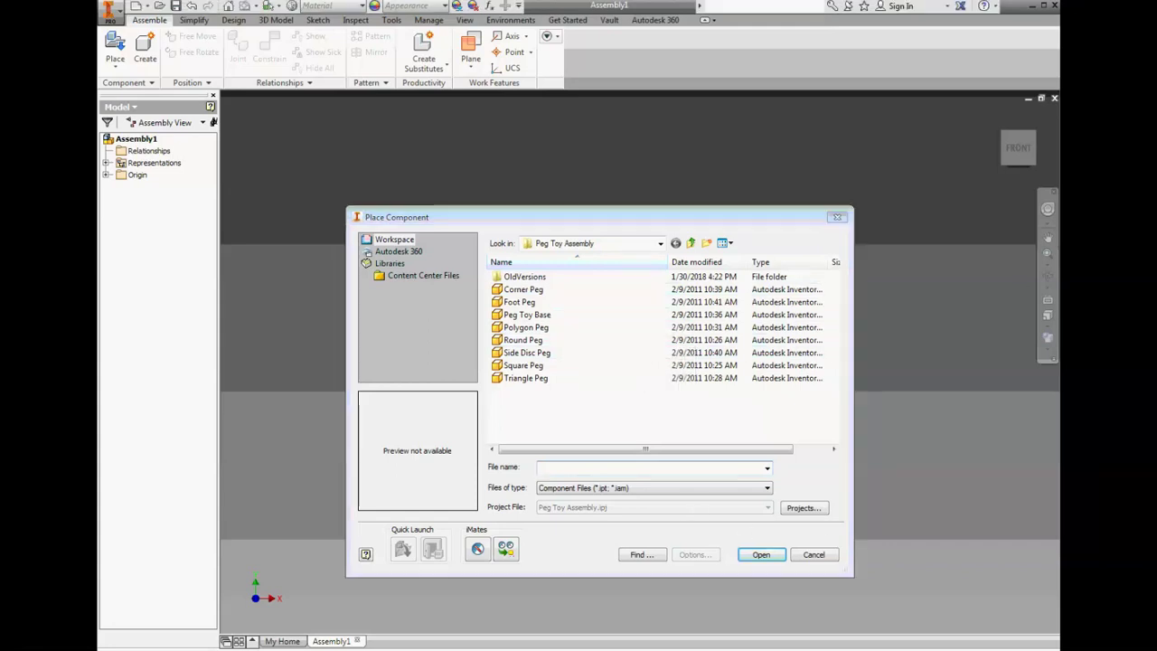
click(533, 316)
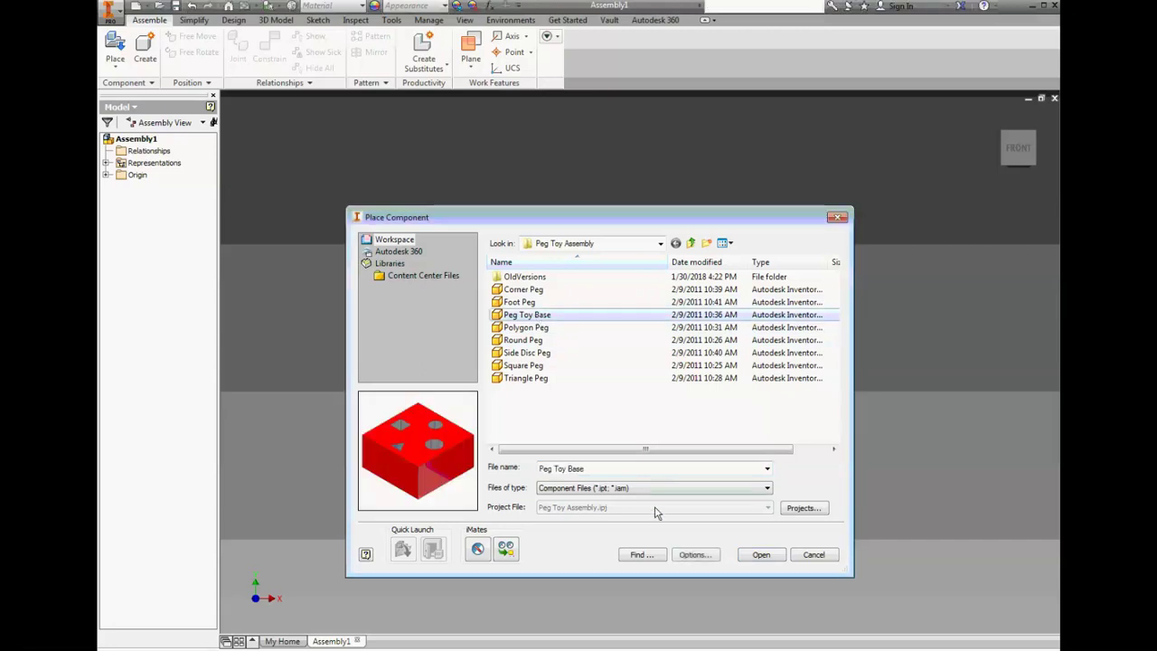
click(761, 555)
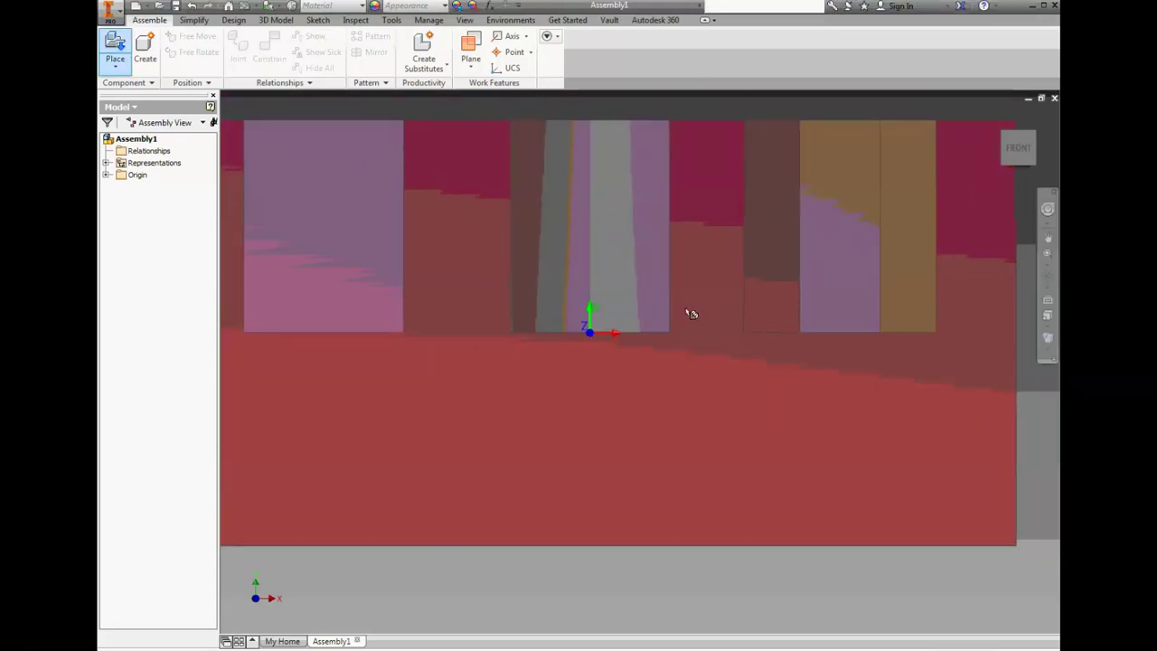
click(764, 314)
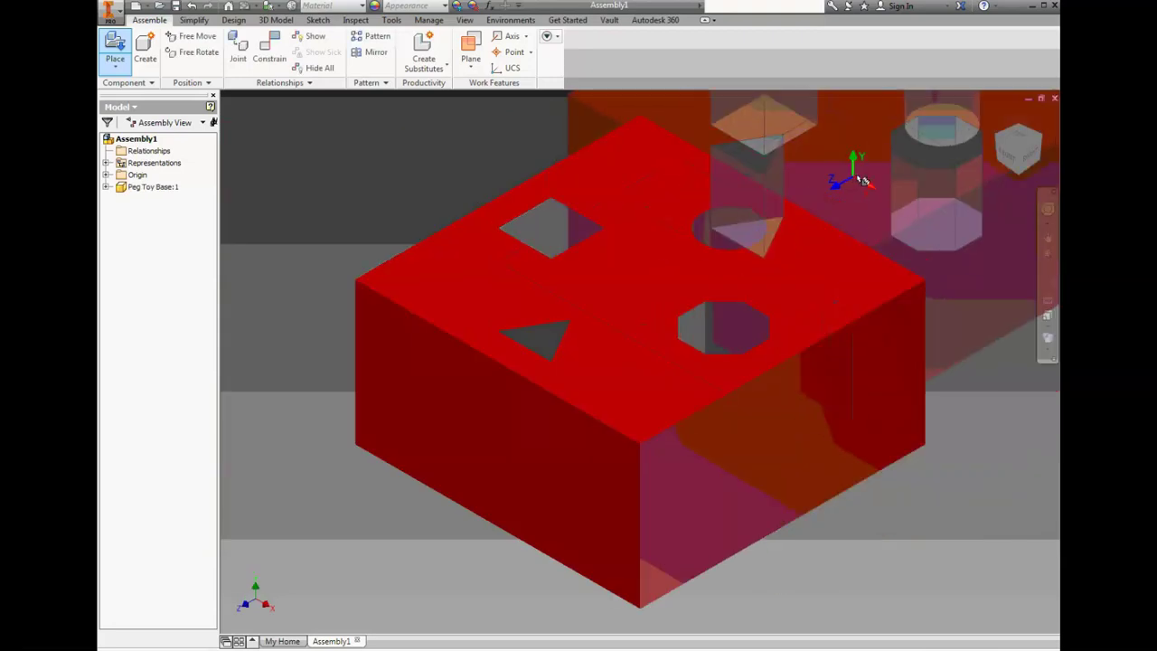
scroll(804, 275, down, 3)
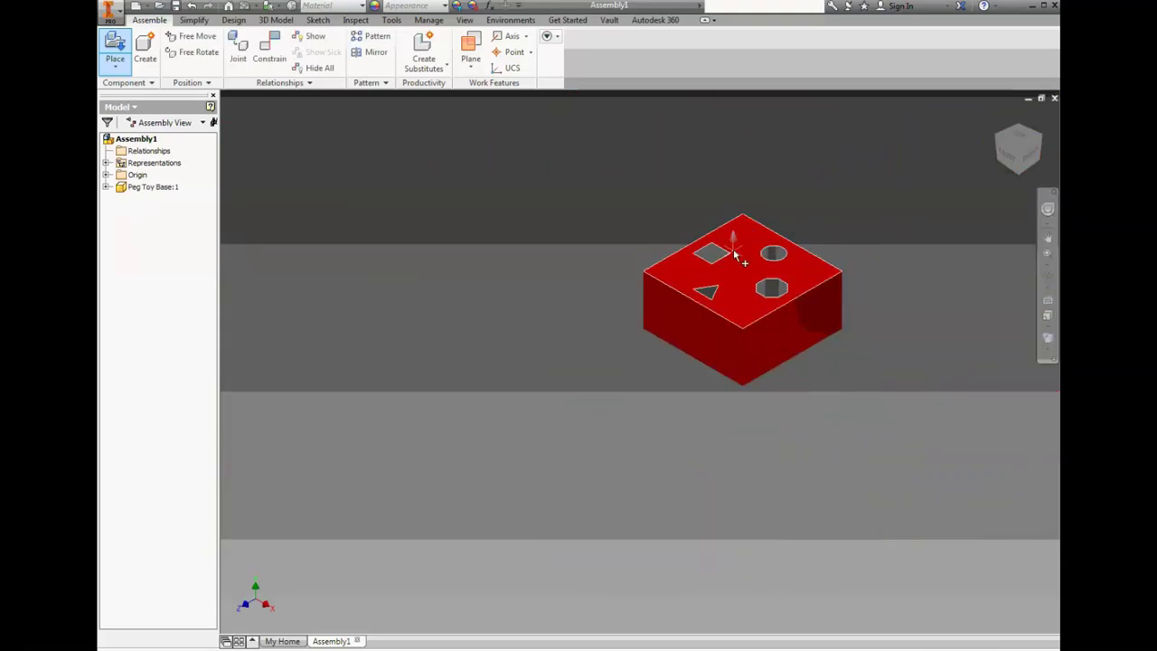
right_click(392, 201)
click(441, 202)
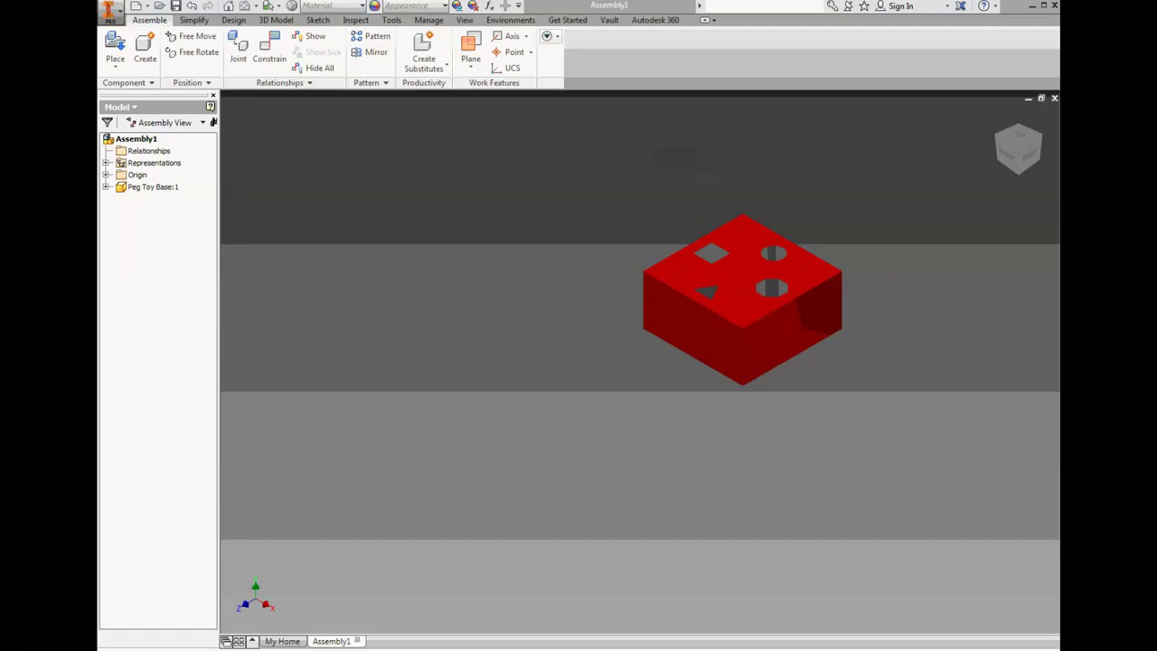
Review the directions and peg layout drawing in the Activity 2.3.5 Assemble Peg Toy document in Word
drag(1057, 470, 306, 95)
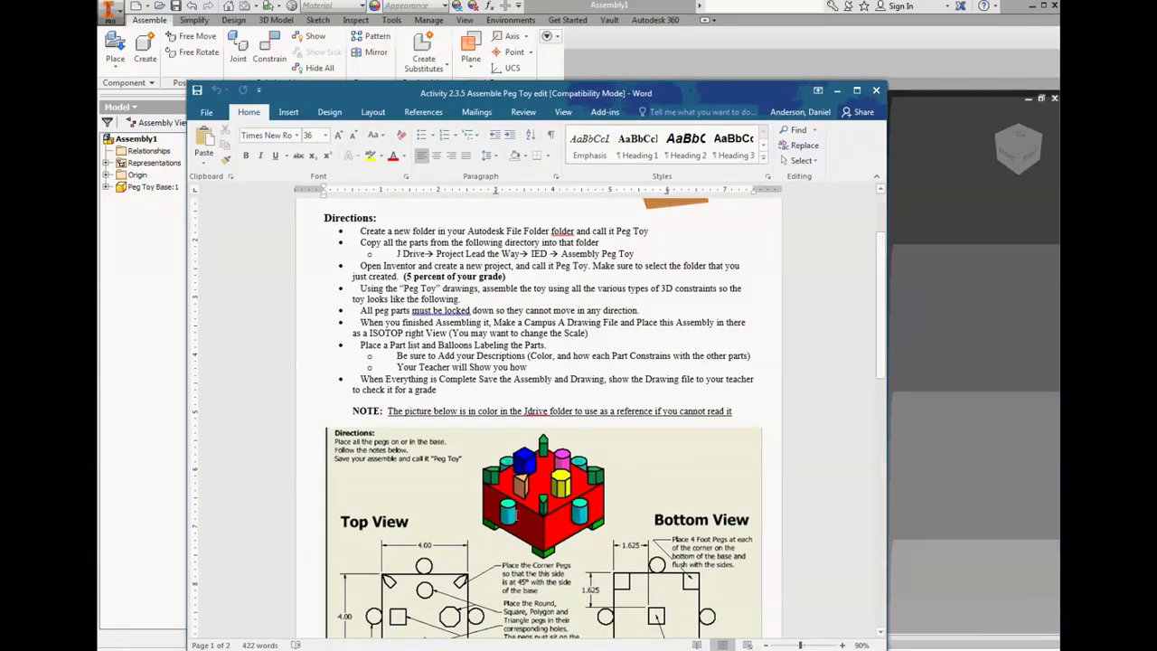
scroll(520, 514, down, 3)
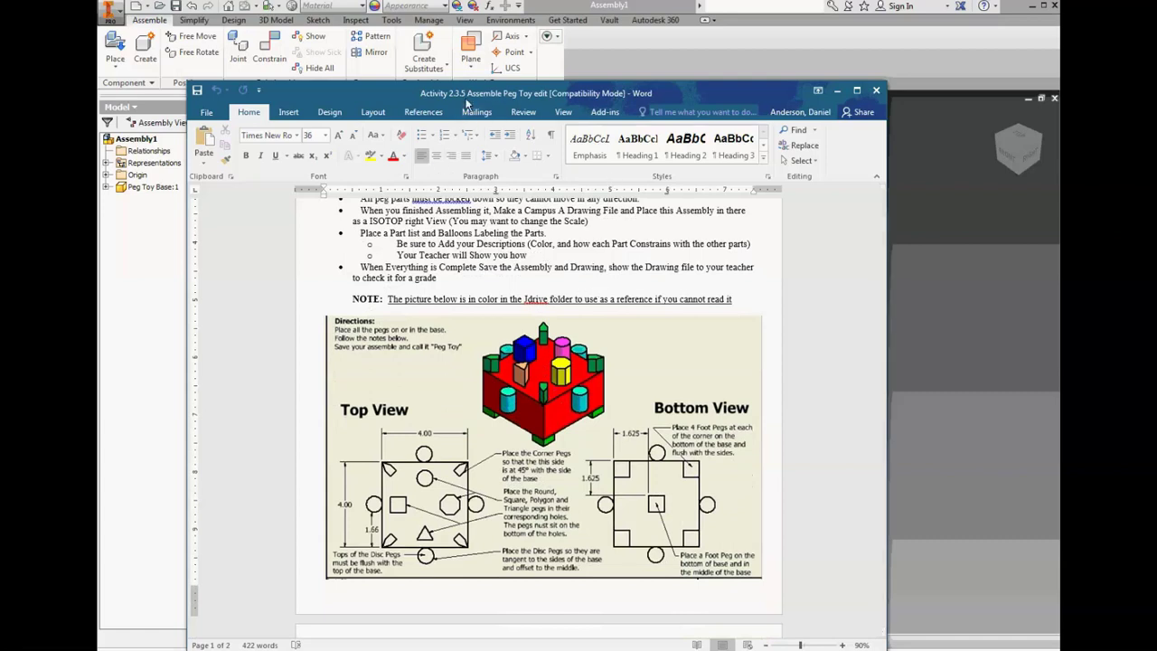
drag(469, 99, 1156, 367)
drag(944, 358, 1121, 390)
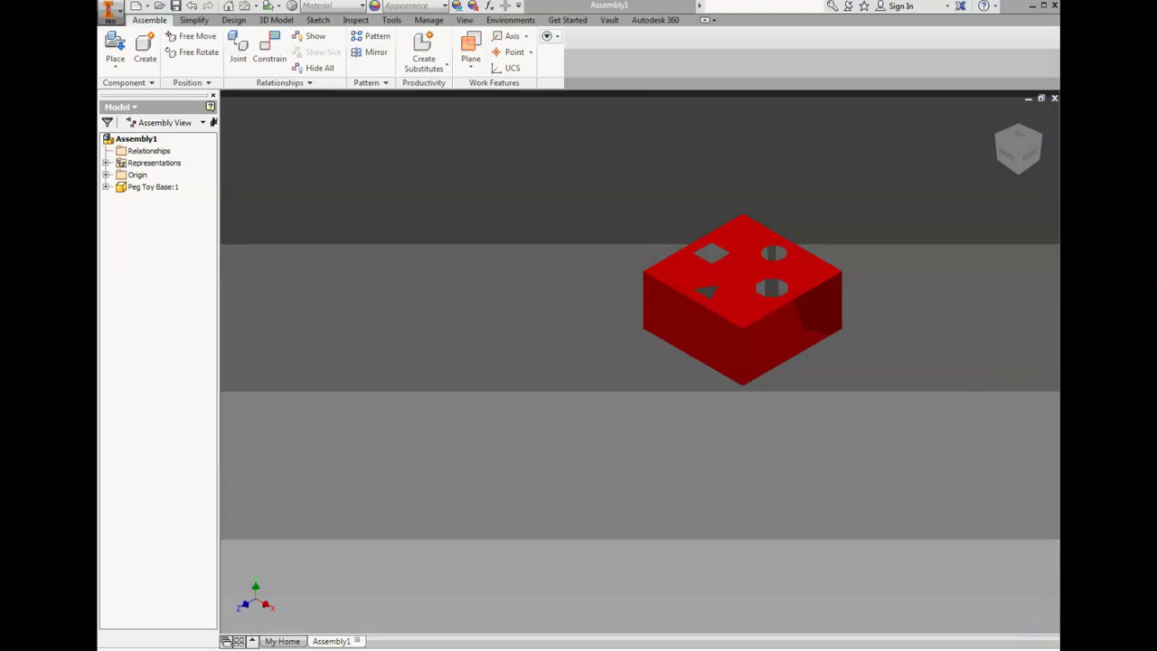
Open the "Completed Peg toy in color" image from the Peg Toy Assembly folder and examine the peg types, quantities and positions
drag(1156, 226, 404, 134)
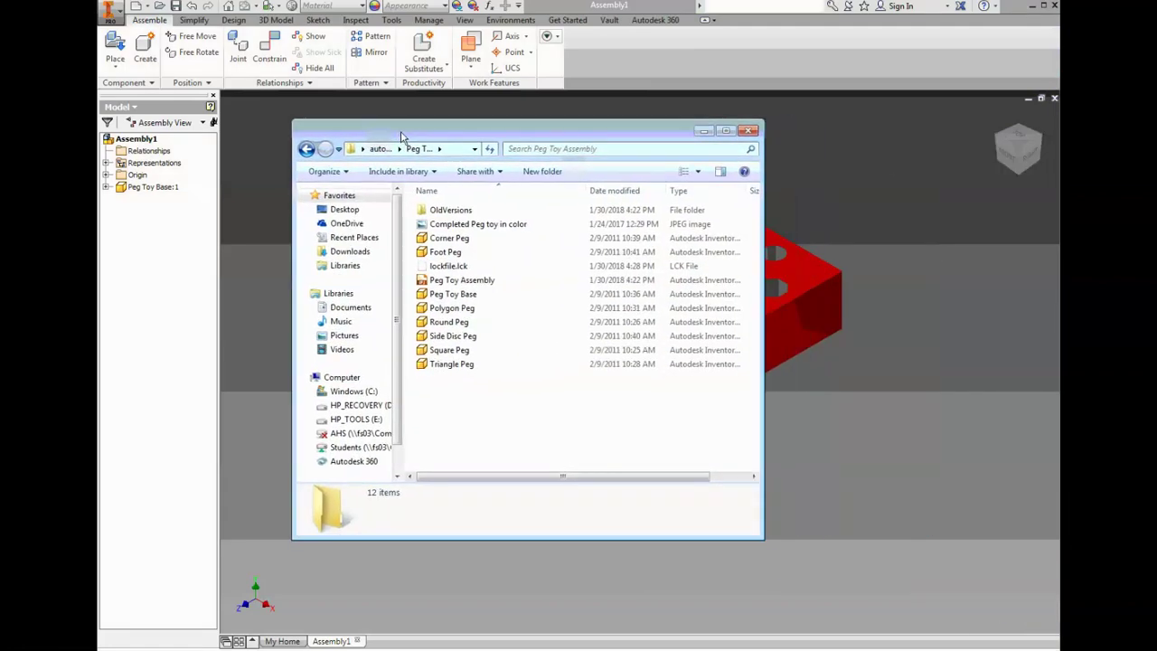
click(472, 225)
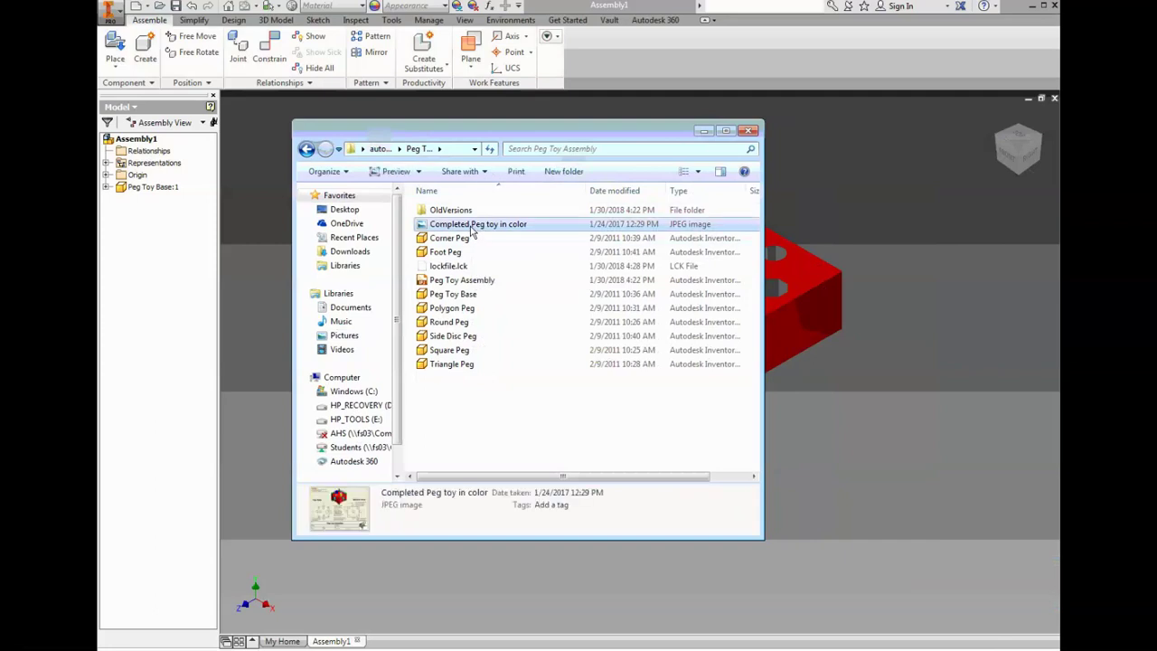
double_click(536, 225)
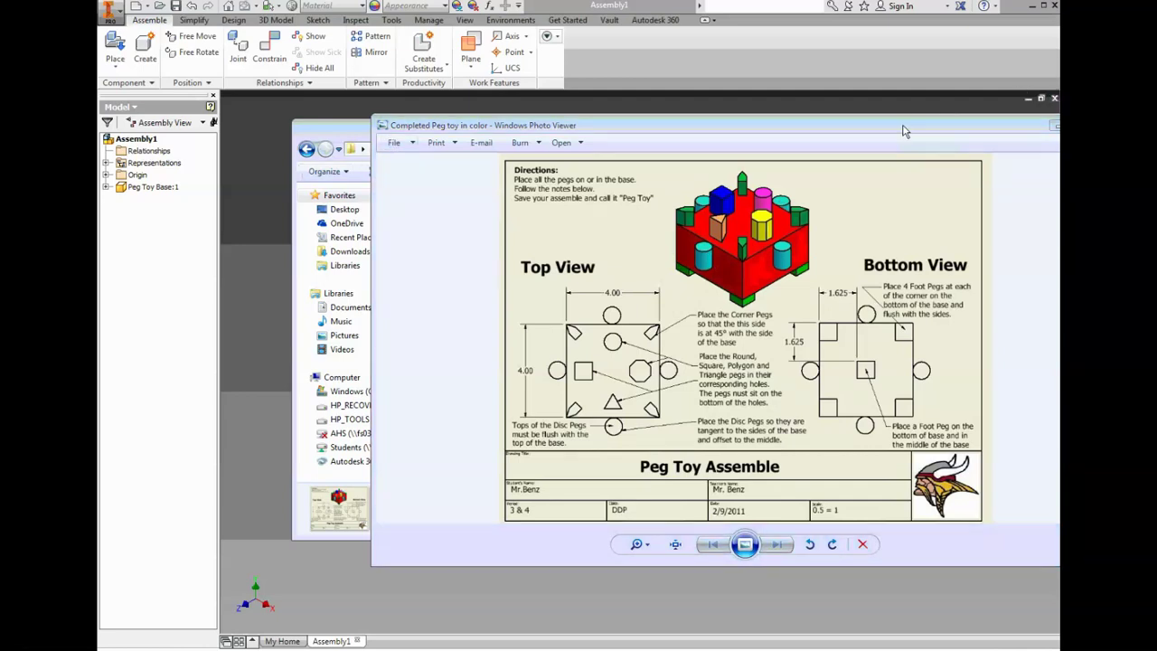
drag(1005, 129, 874, 125)
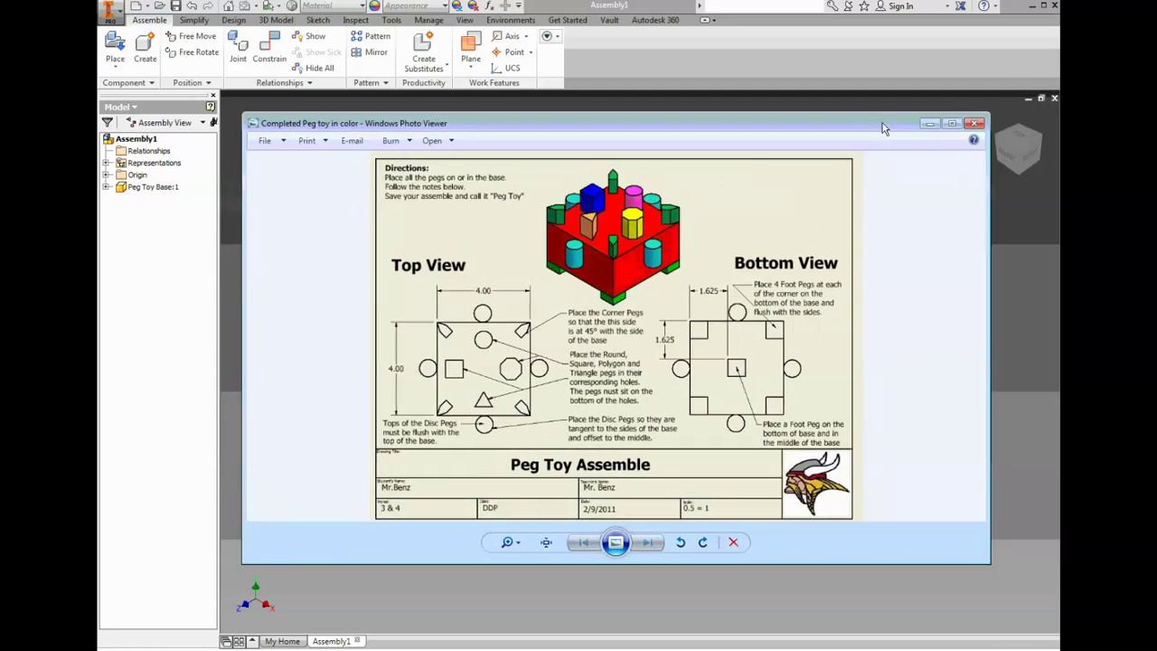
click(930, 127)
click(1050, 90)
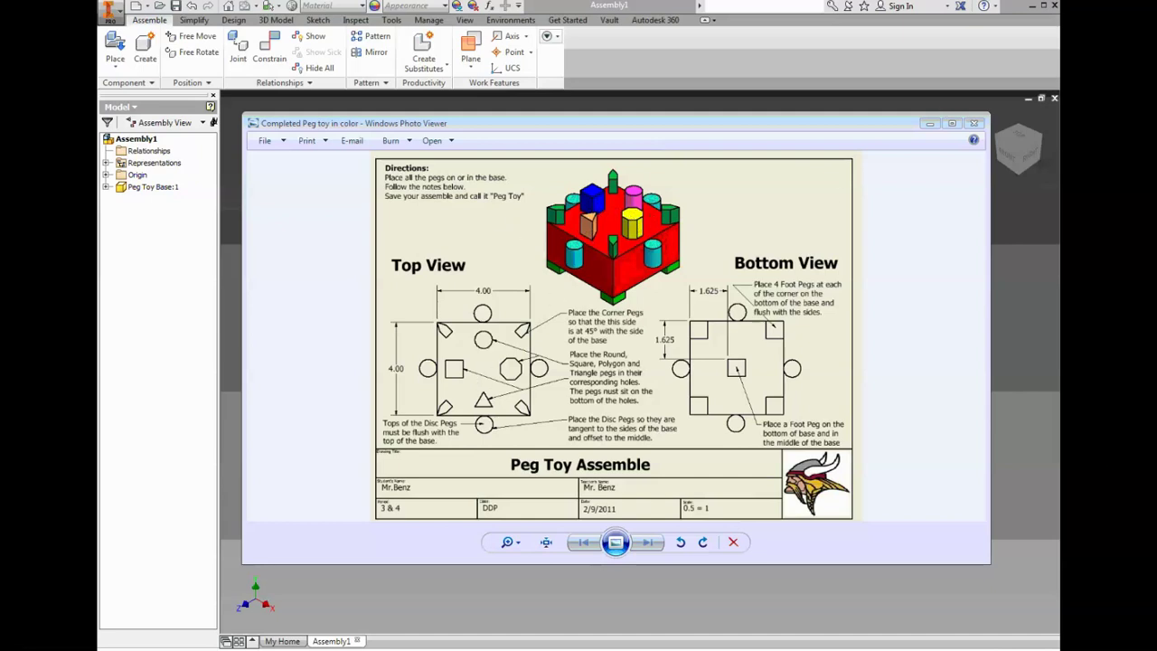
click(974, 123)
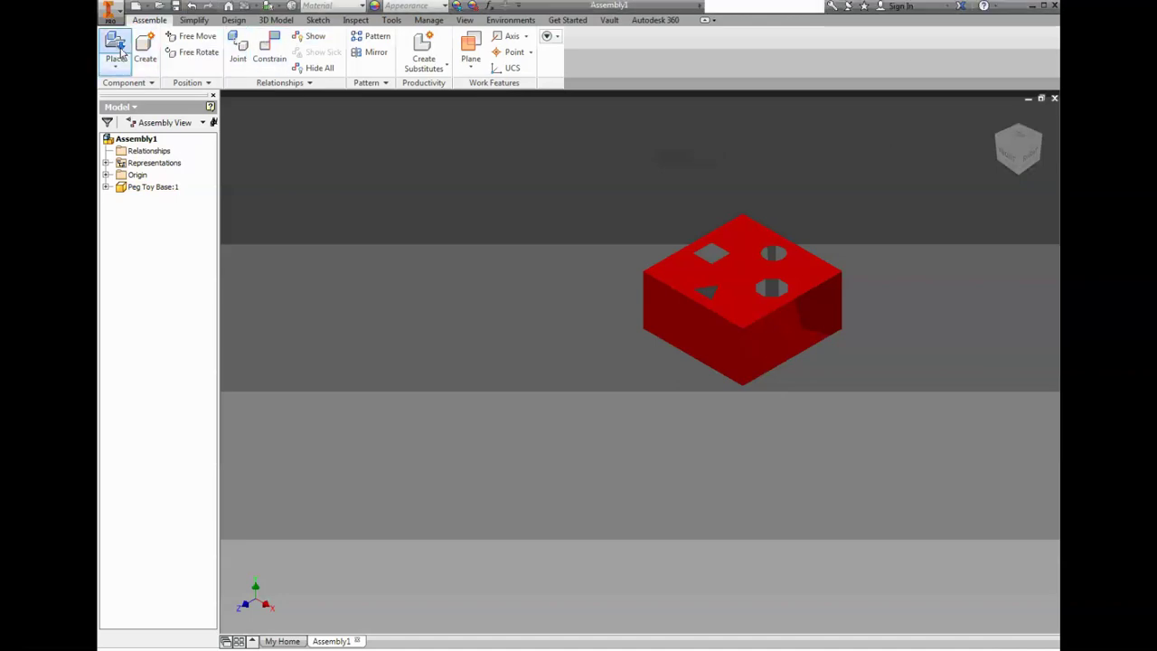
Place four Corner Peg components in the empty space beside the base
click(116, 46)
click(534, 289)
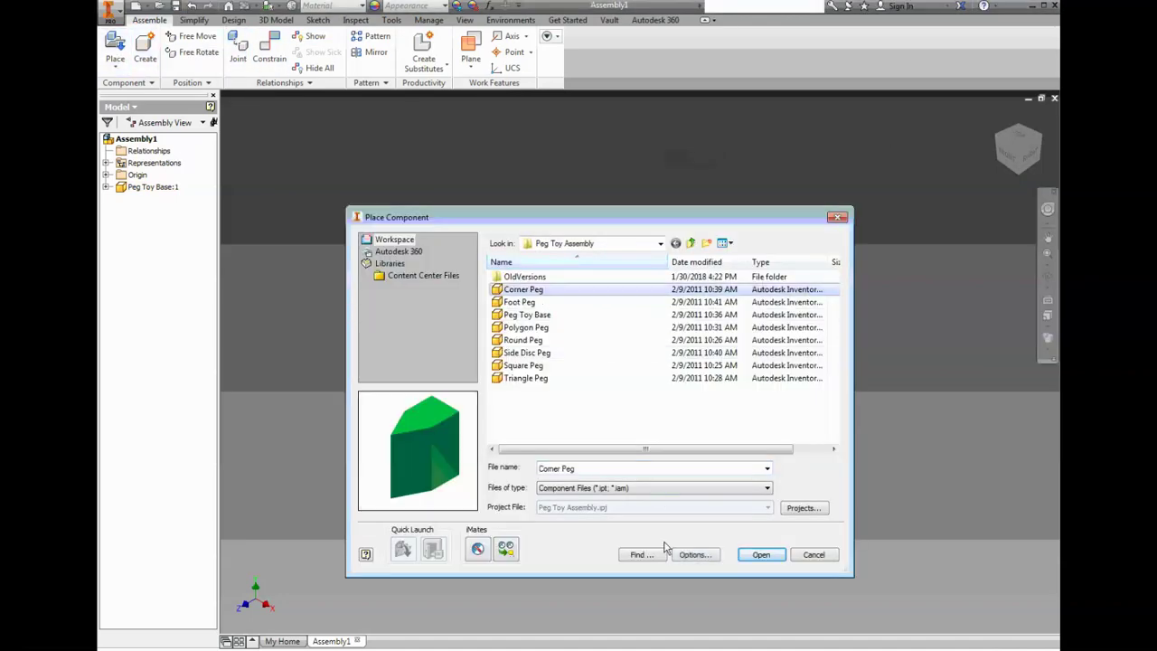
click(756, 557)
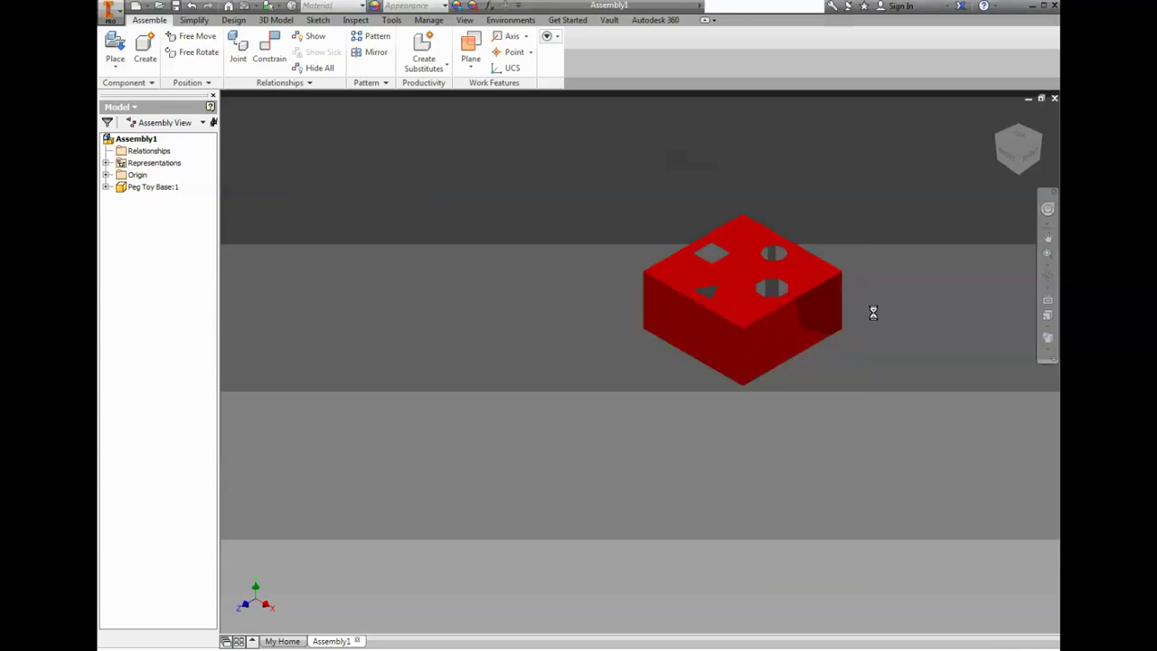
click(892, 206)
click(923, 242)
click(948, 180)
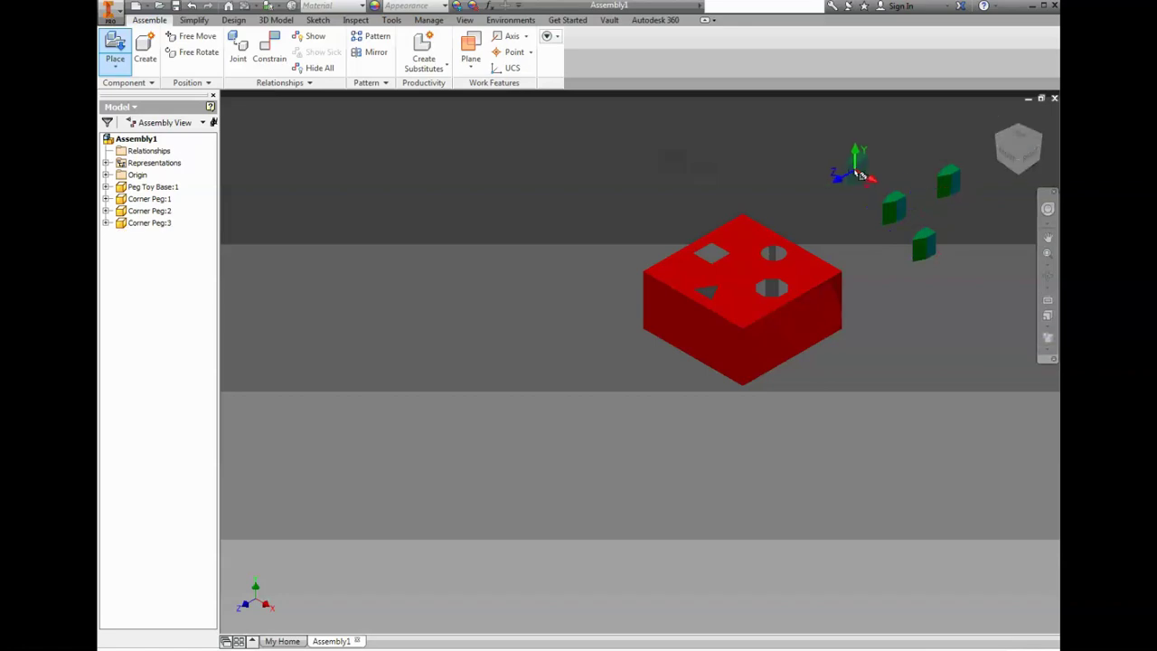
click(855, 171)
right_click(914, 150)
click(948, 154)
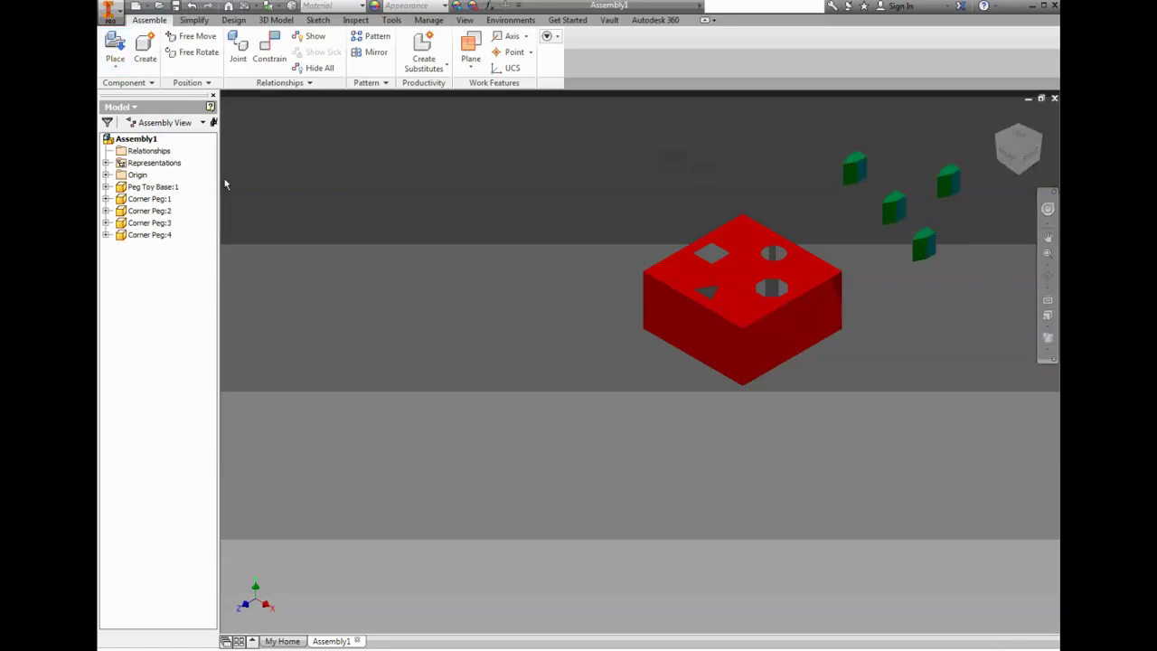
Place five Foot Peg components in the empty space beside the base
key(p)
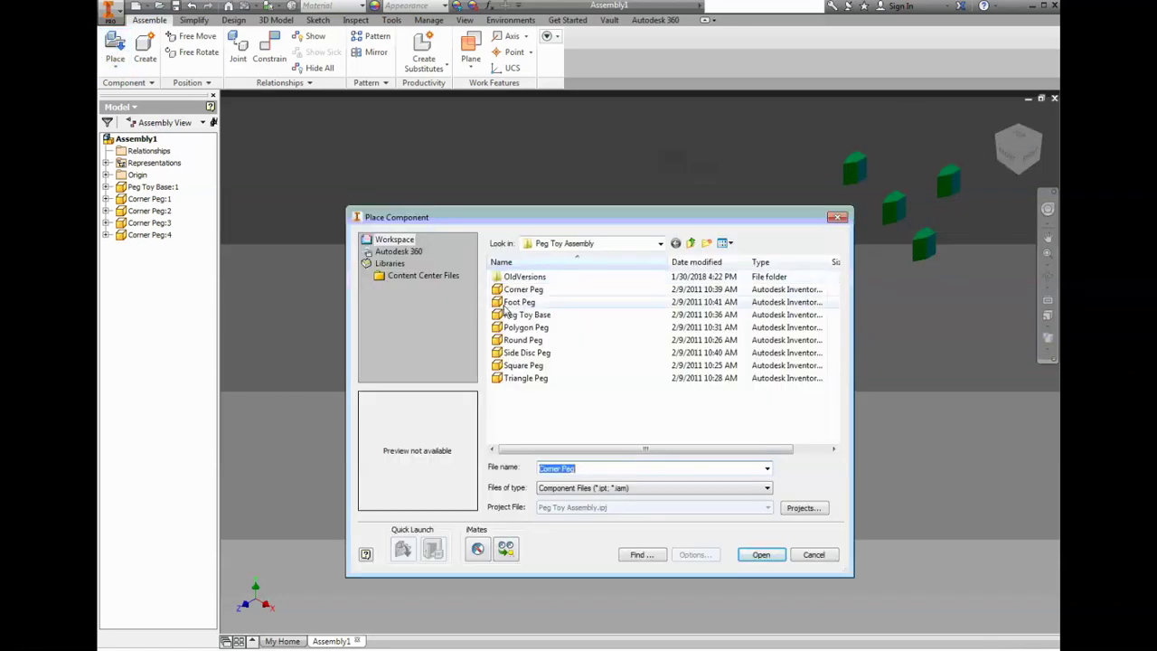
click(520, 302)
click(761, 554)
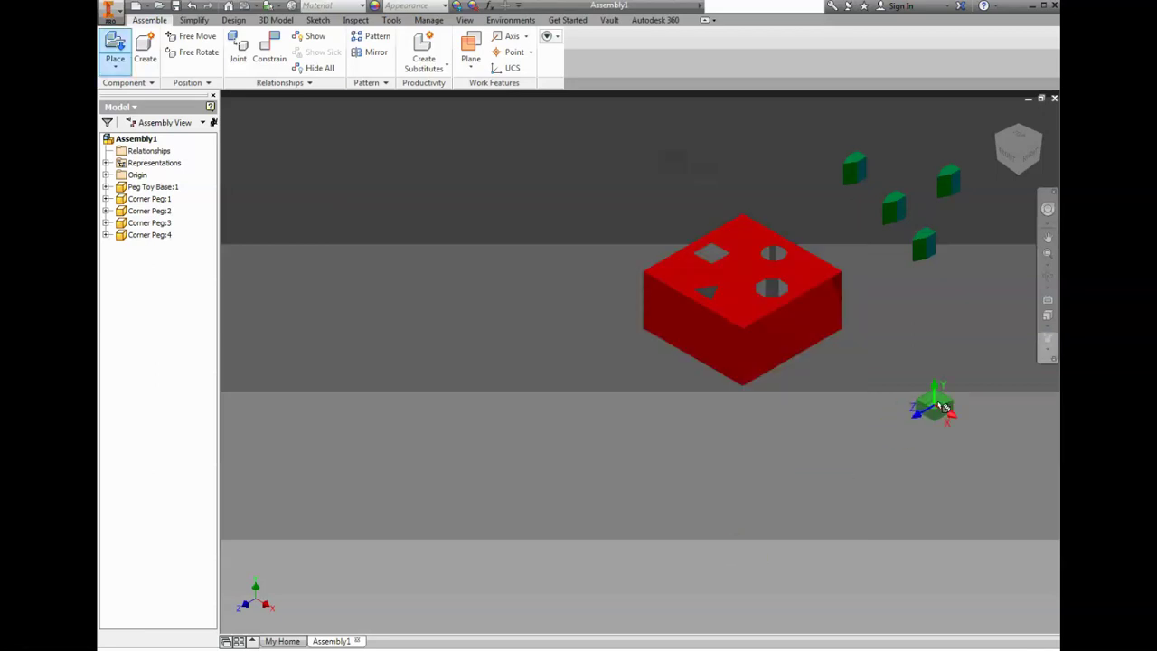
click(943, 357)
click(908, 337)
click(961, 306)
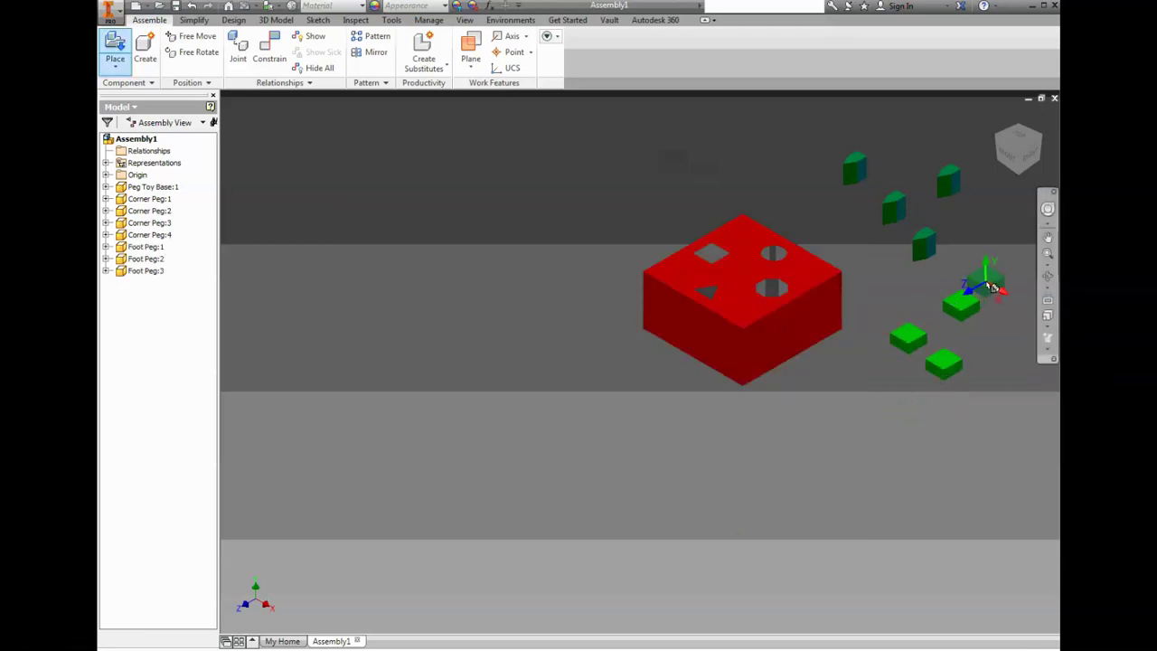
click(990, 276)
click(994, 316)
right_click(899, 570)
click(946, 559)
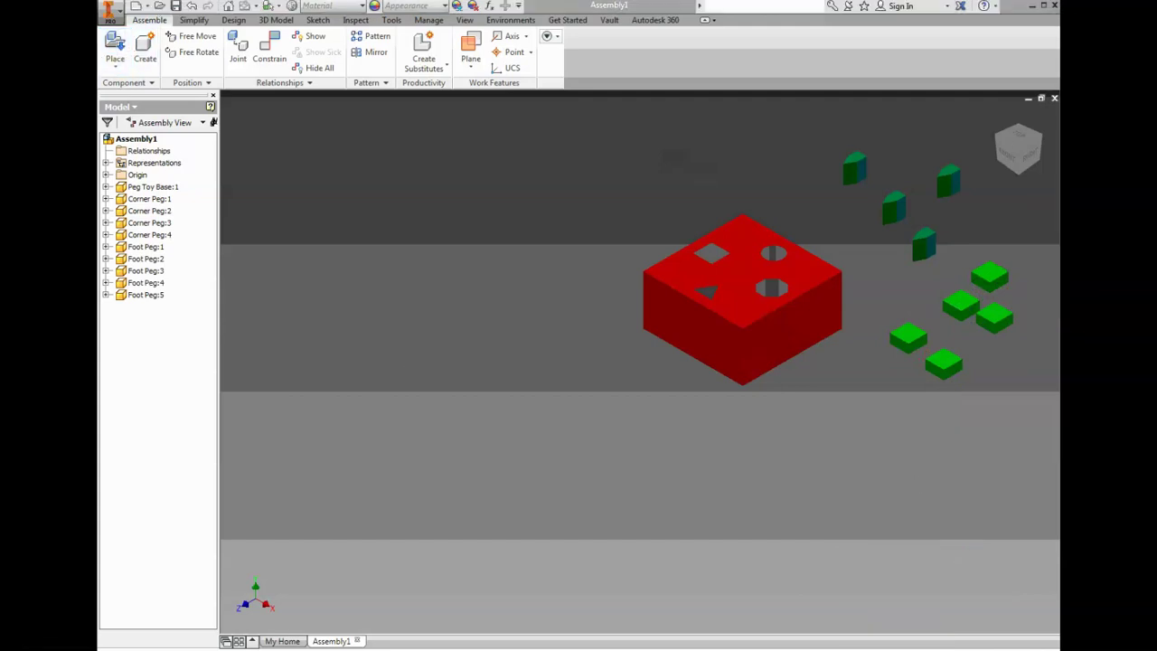
Place one Polygon Peg in the empty space on the opposite side of the base from the foot pegs
key(alt+Tab)
click(120, 41)
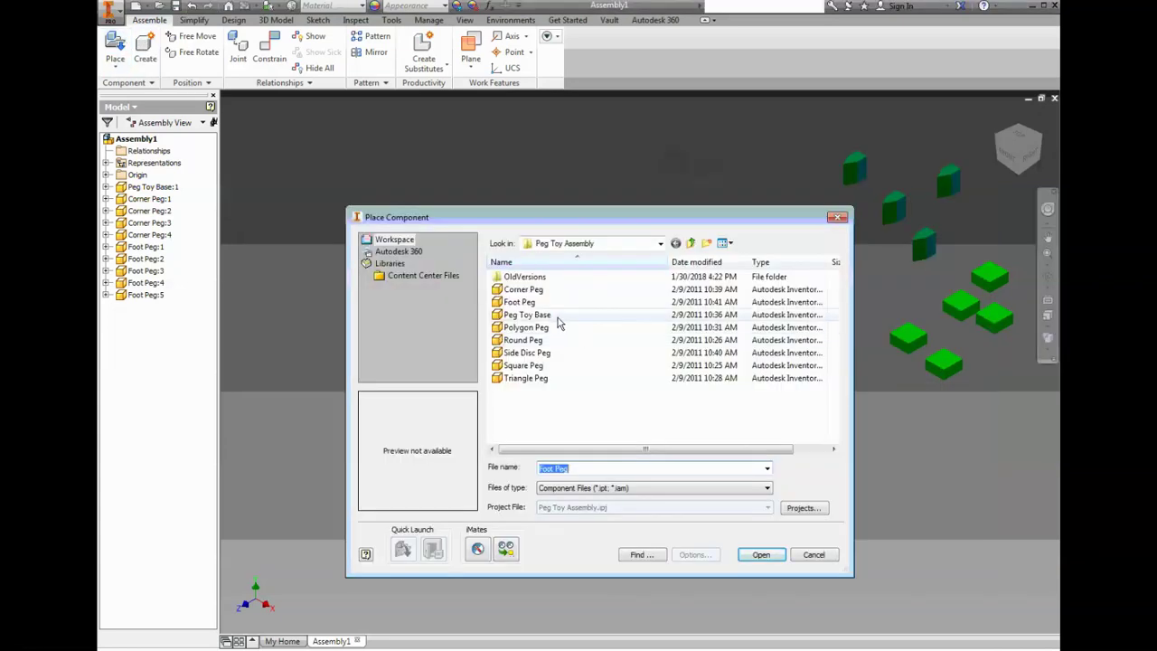
click(539, 291)
click(536, 302)
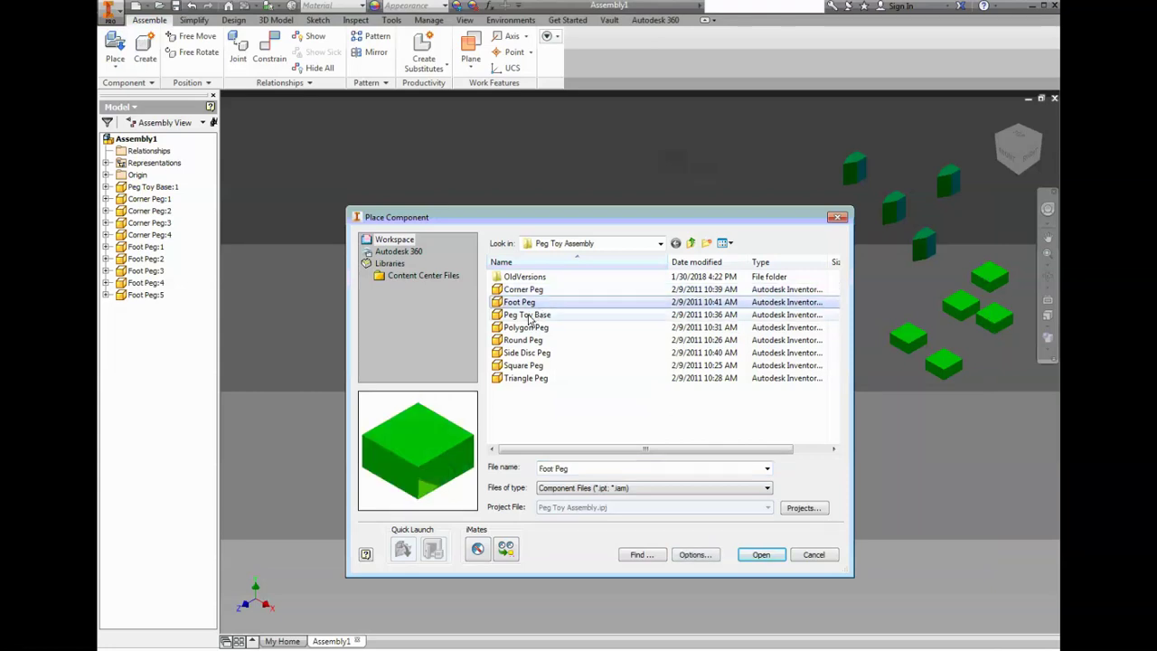
click(533, 316)
click(529, 328)
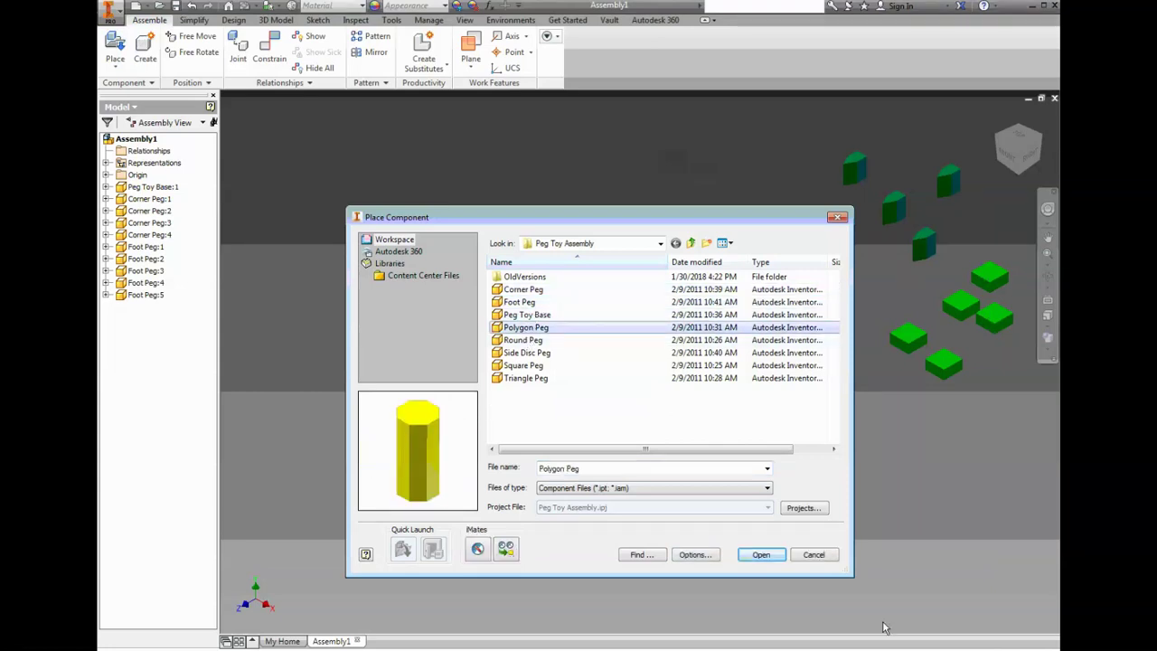
click(762, 555)
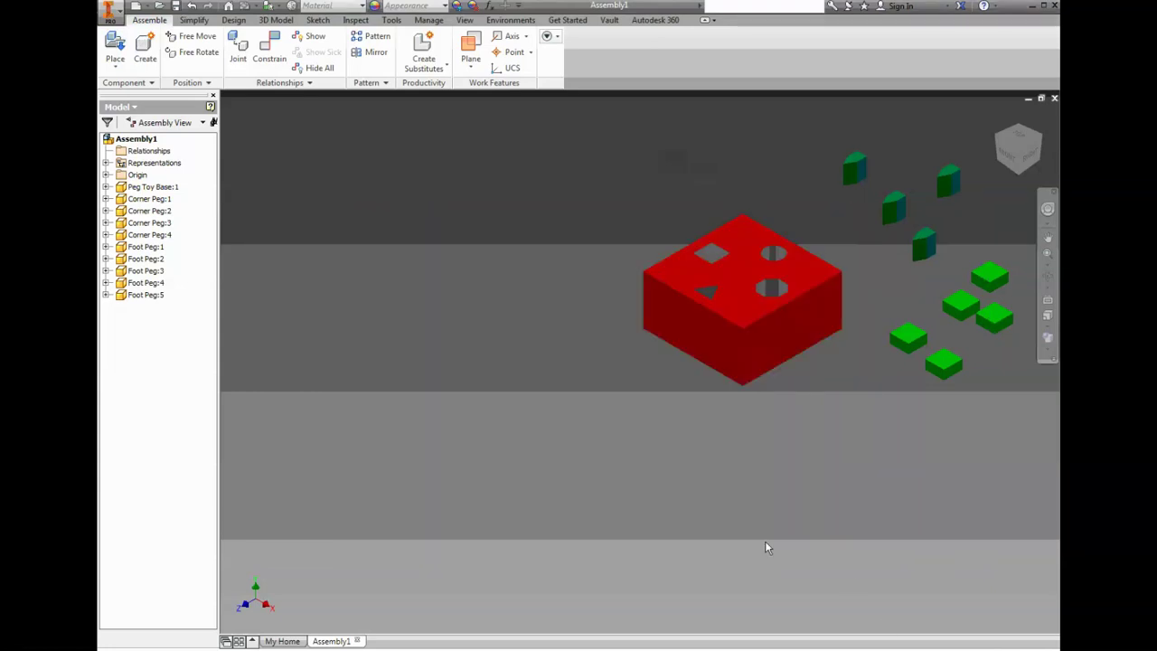
click(524, 233)
right_click(608, 218)
click(648, 221)
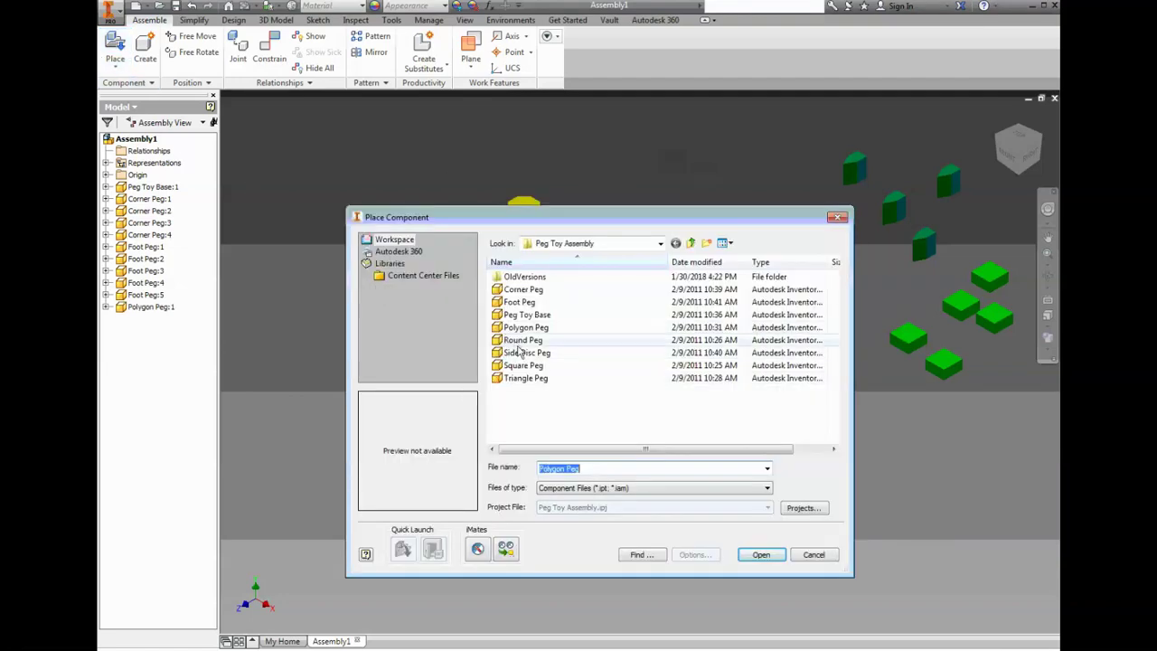
Place one Round Peg between the polygon peg and the base
click(519, 340)
click(761, 555)
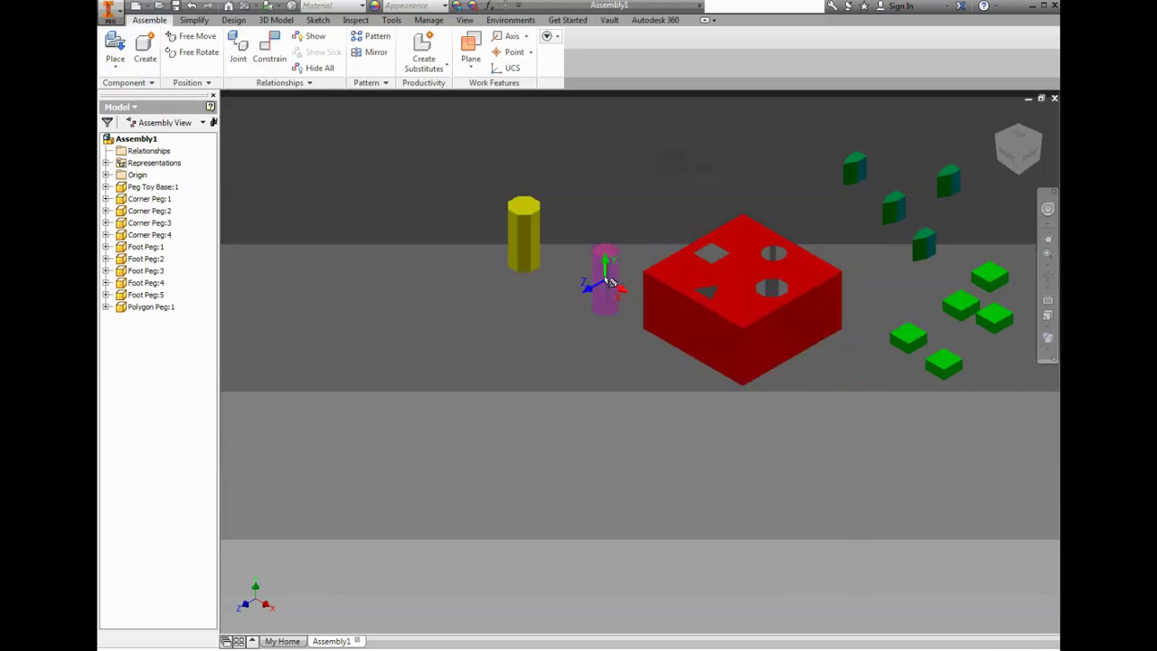
click(606, 188)
right_click(692, 181)
click(743, 180)
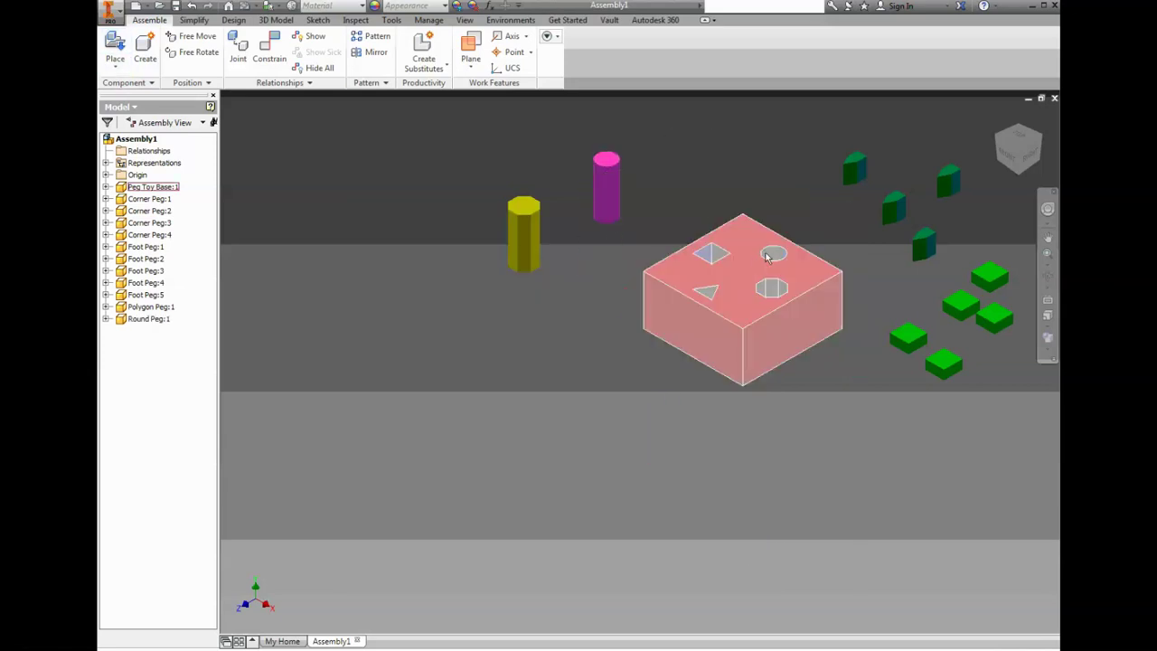
Place four Side Disc Peg components in the empty space in front of the base
click(115, 50)
click(522, 340)
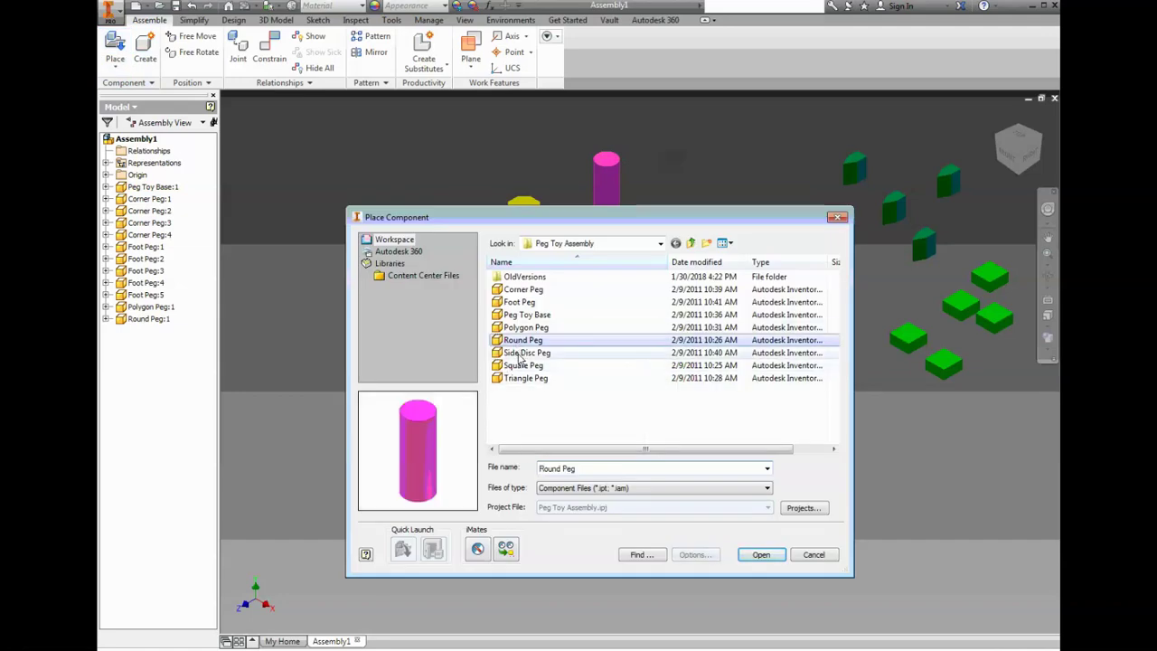
click(527, 353)
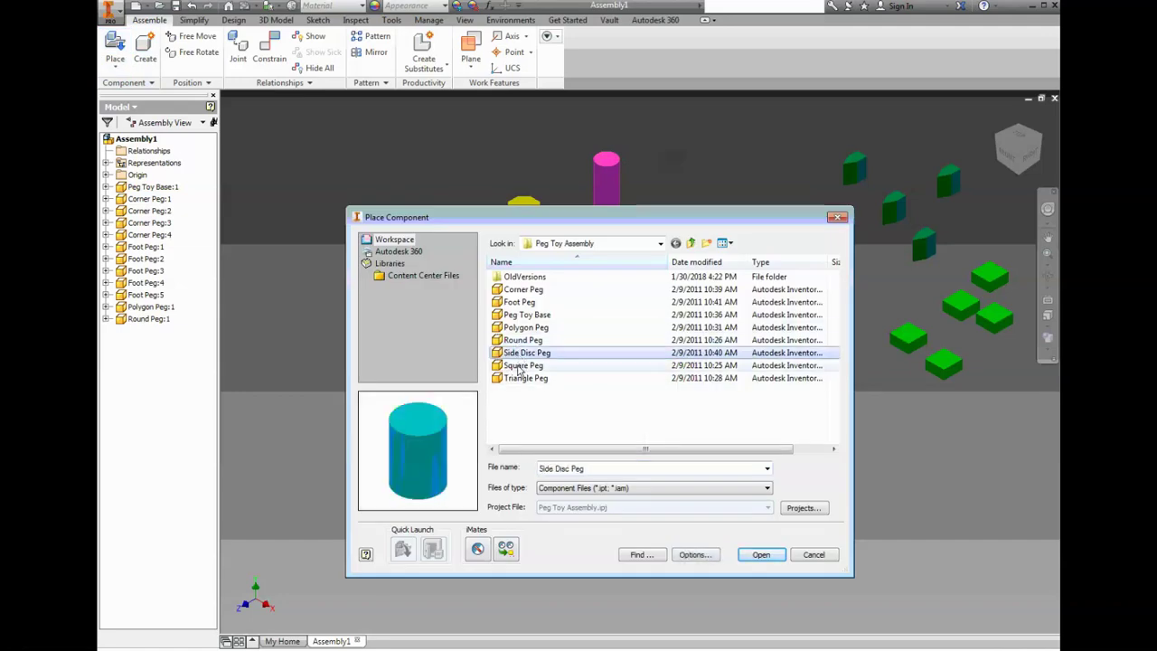
click(760, 554)
click(669, 472)
click(762, 472)
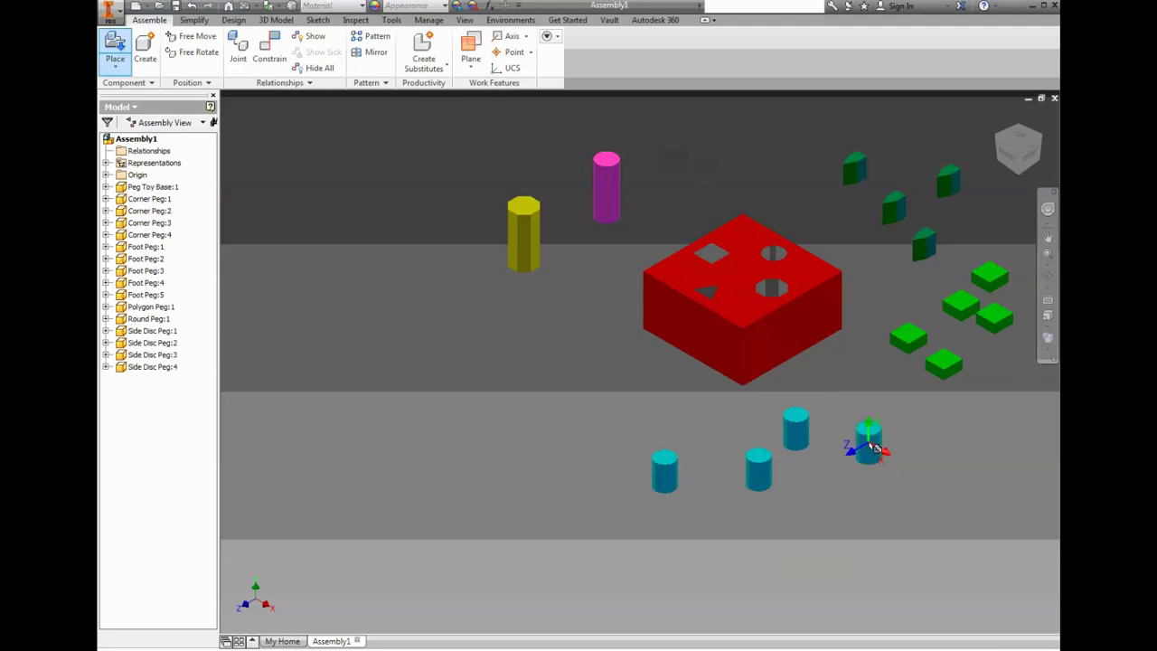
right_click(869, 486)
click(909, 484)
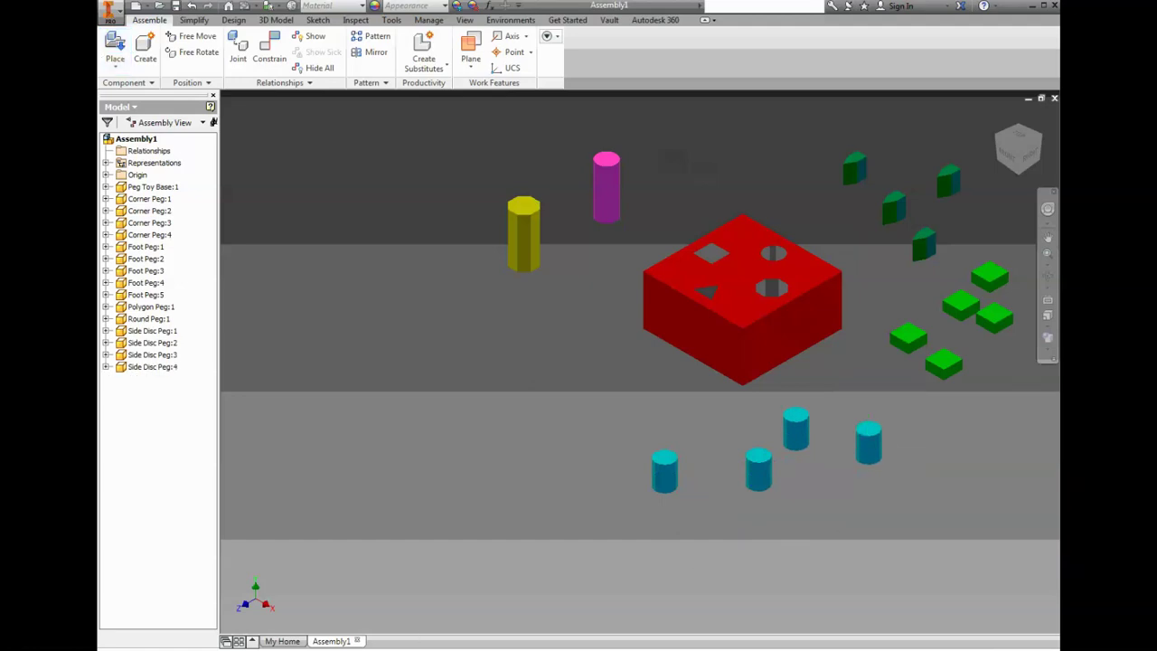
Check the completed peg toy drawing and place one Square Peg in the empty space between the polygon peg and the side disc pegs
key(alt+Tab)
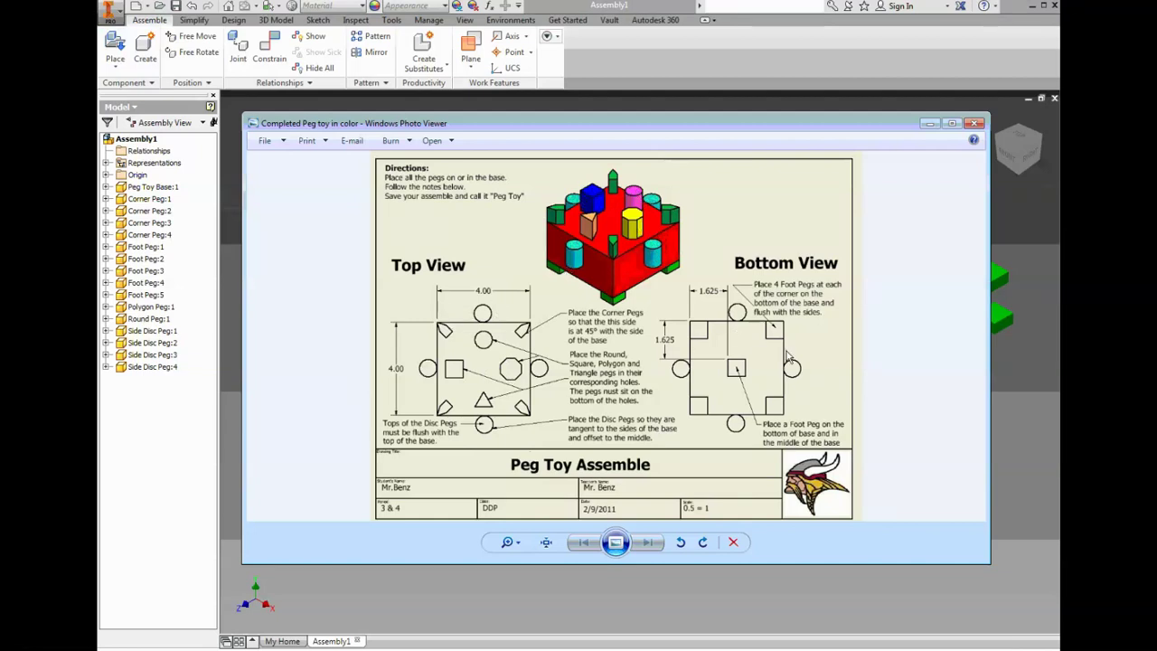
click(930, 124)
key(p)
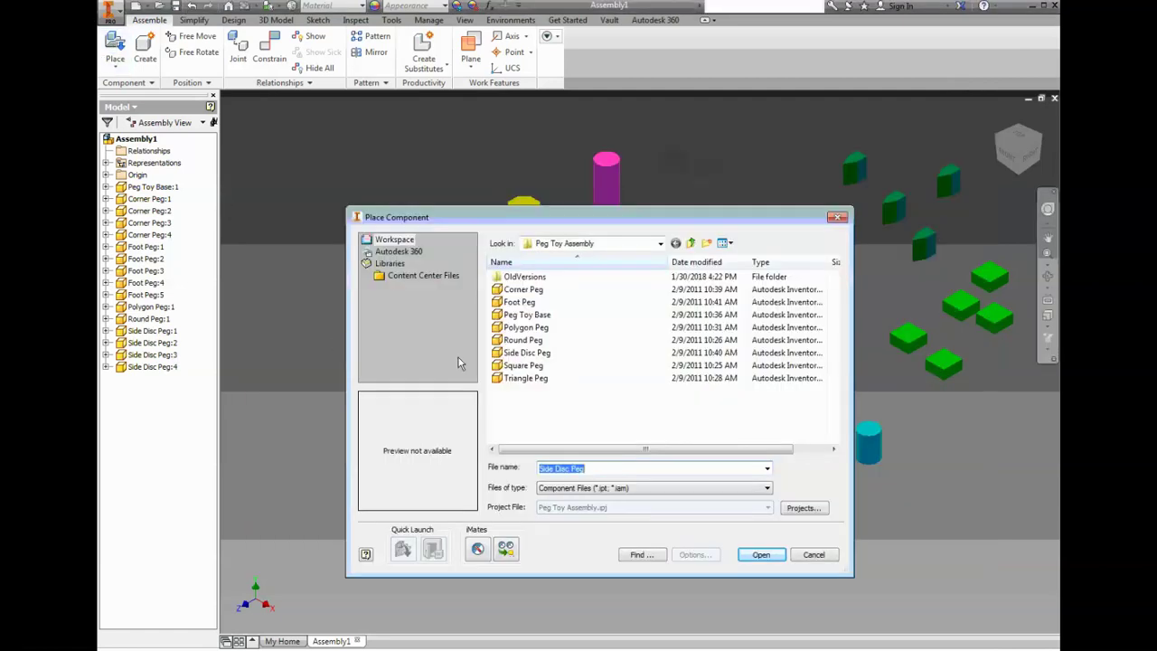
click(519, 367)
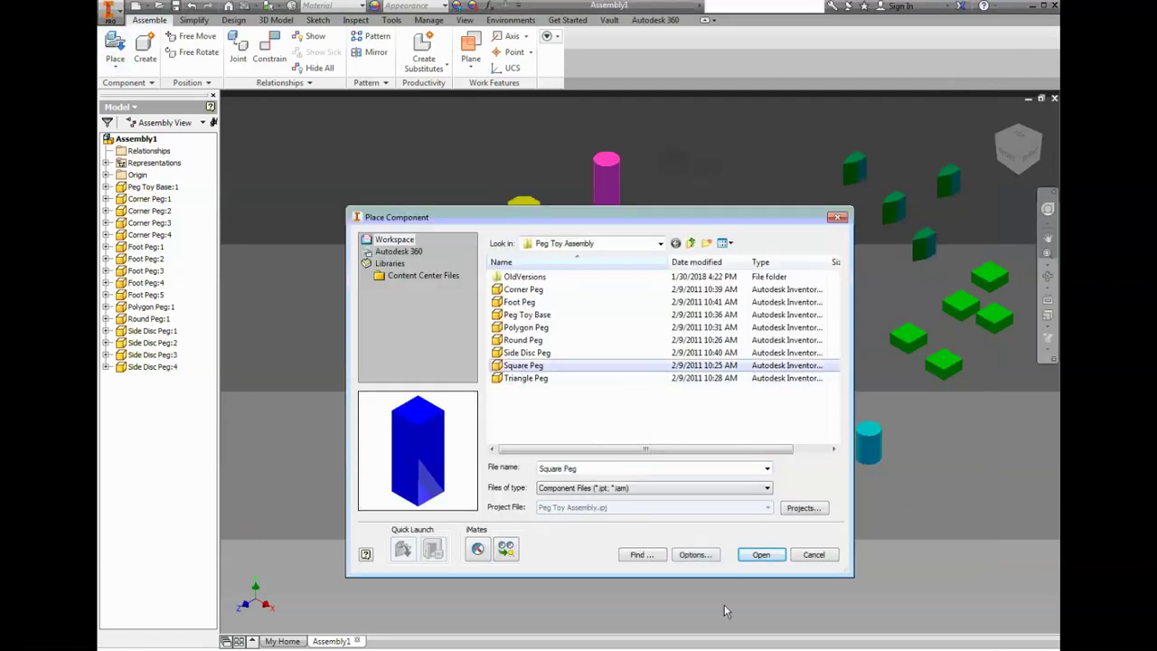
click(764, 554)
click(577, 413)
right_click(626, 404)
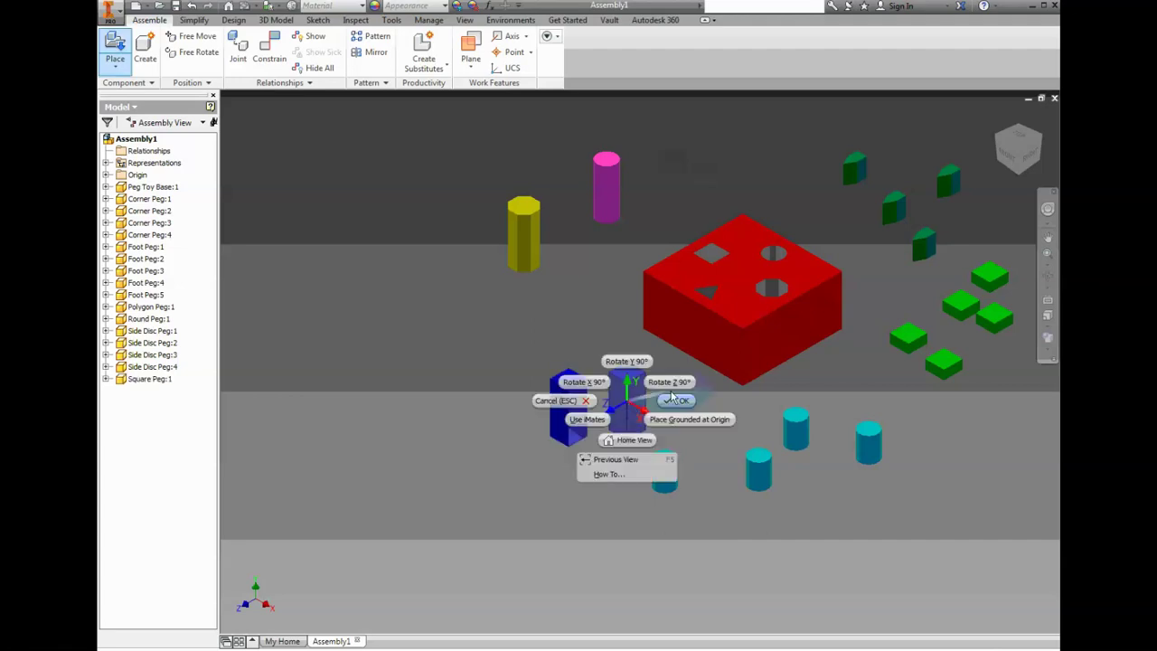
click(668, 401)
Place one Triangle Peg between the polygon peg and the square peg, and review the notes in the completed peg toy drawing
click(115, 59)
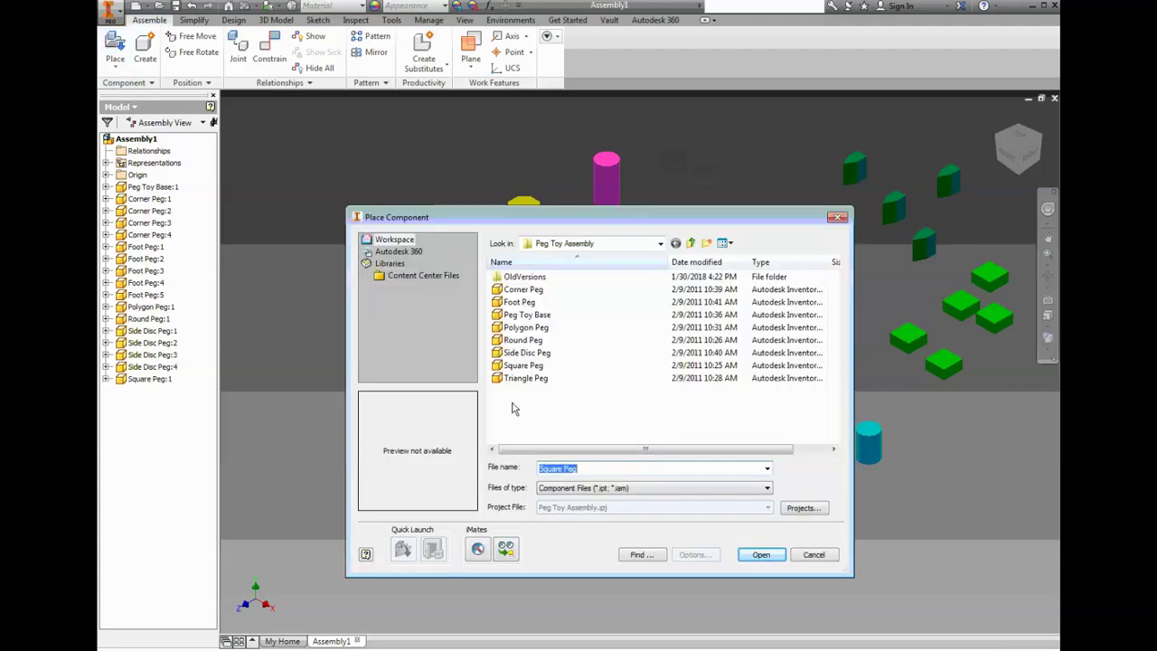
click(522, 365)
click(526, 378)
click(761, 554)
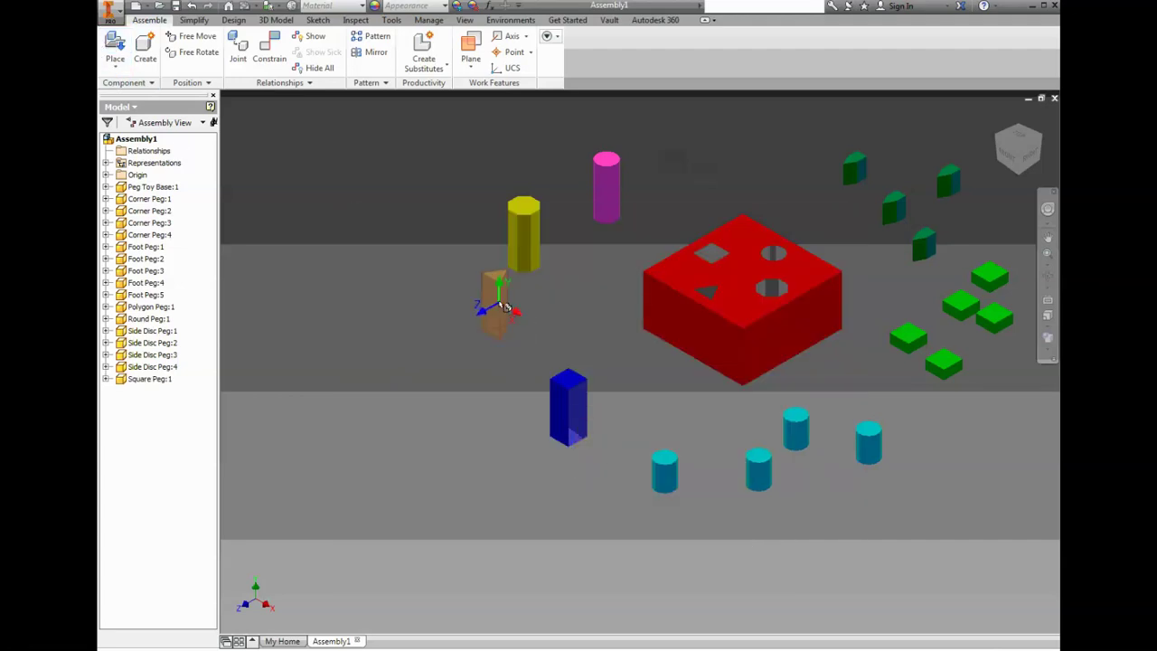
click(491, 303)
right_click(546, 348)
click(543, 300)
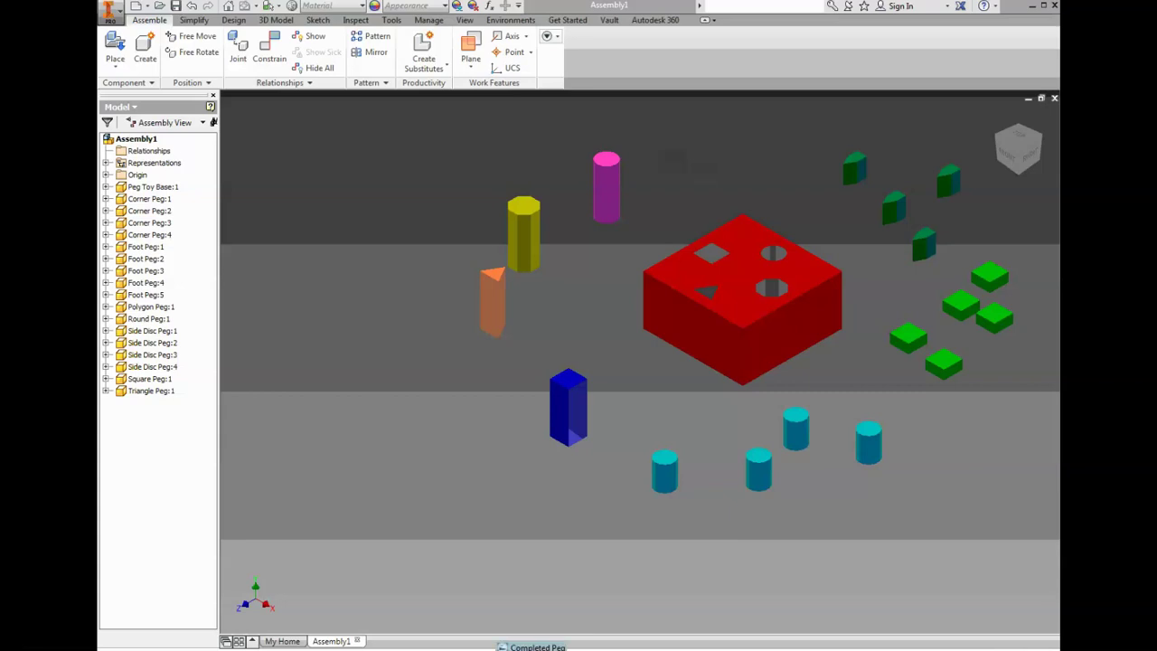
click(532, 648)
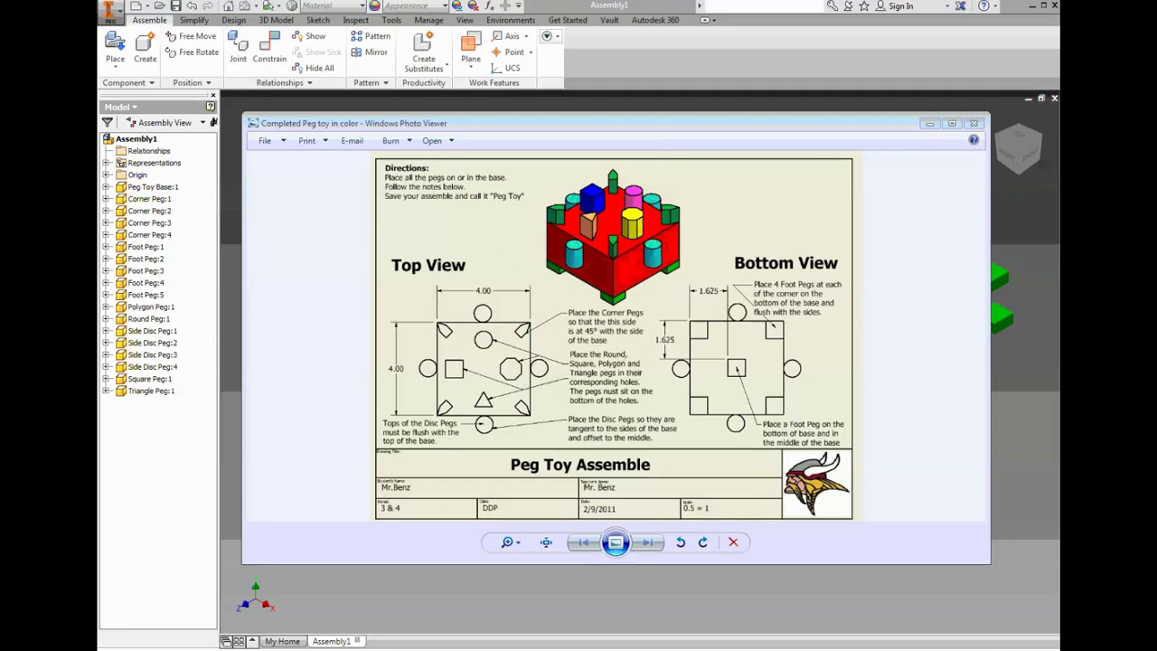
click(929, 125)
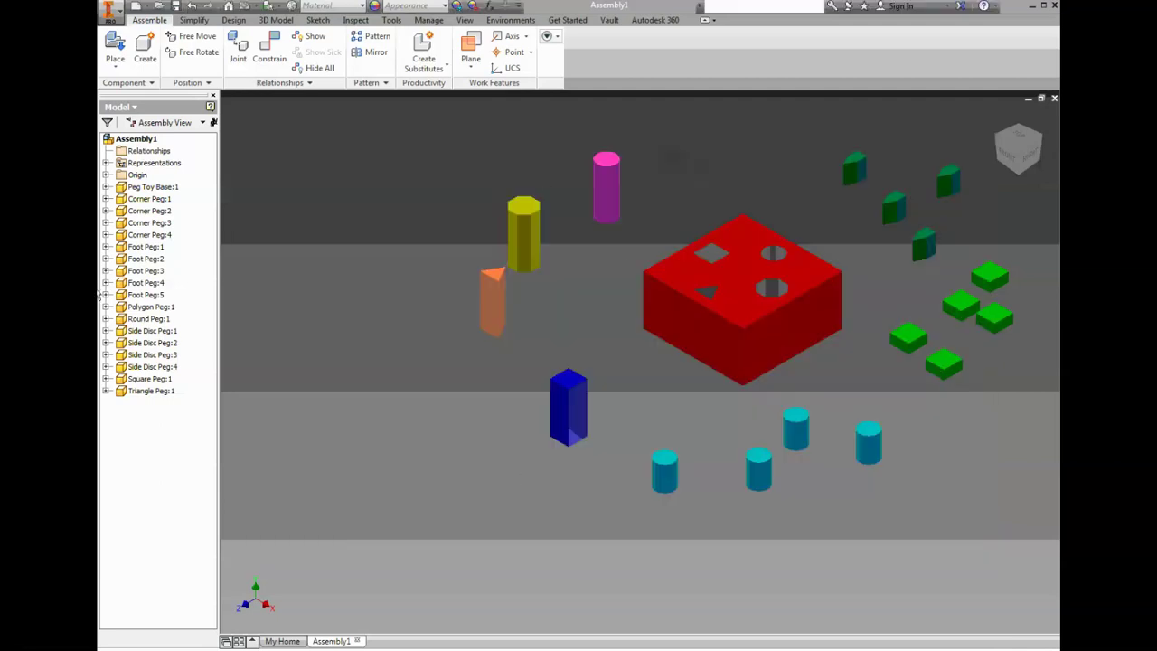
Ground the Peg Toy Base so it is fixed in place, and check its Grounded setting
click(748, 295)
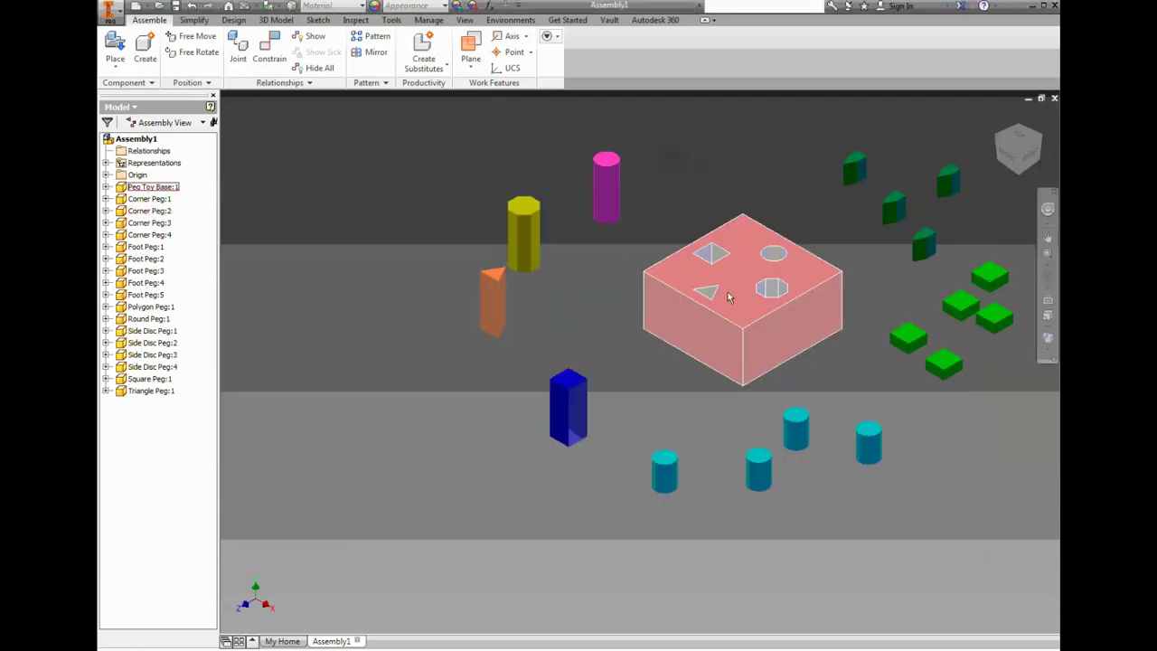
right_click(708, 360)
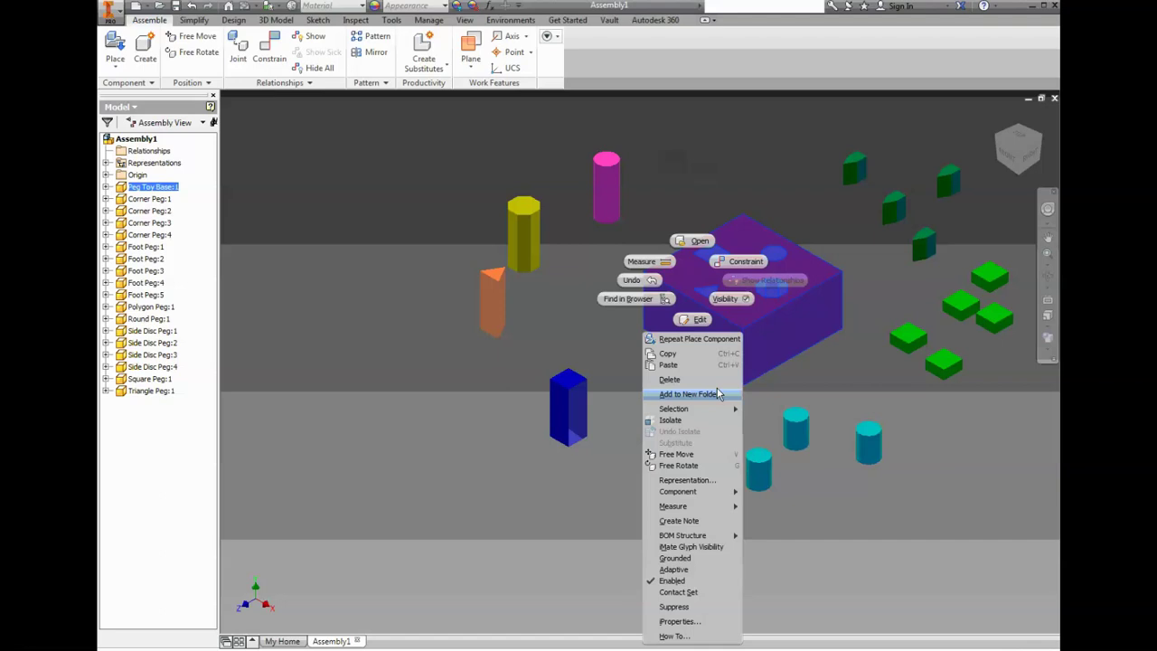
click(815, 372)
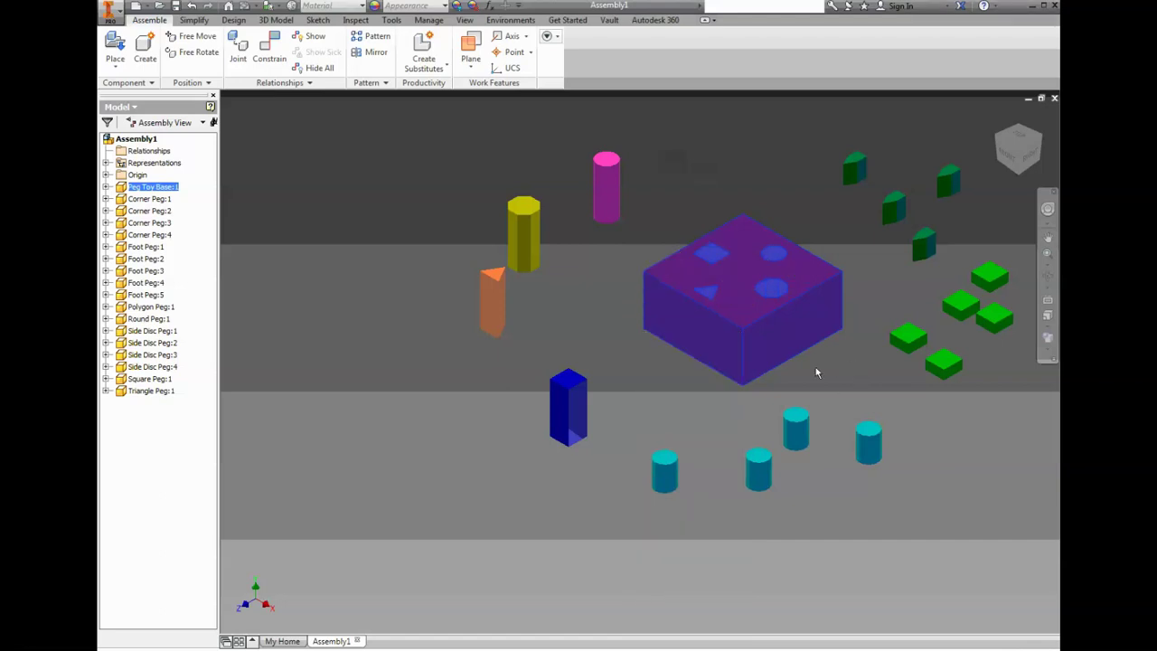
click(743, 333)
right_click(678, 287)
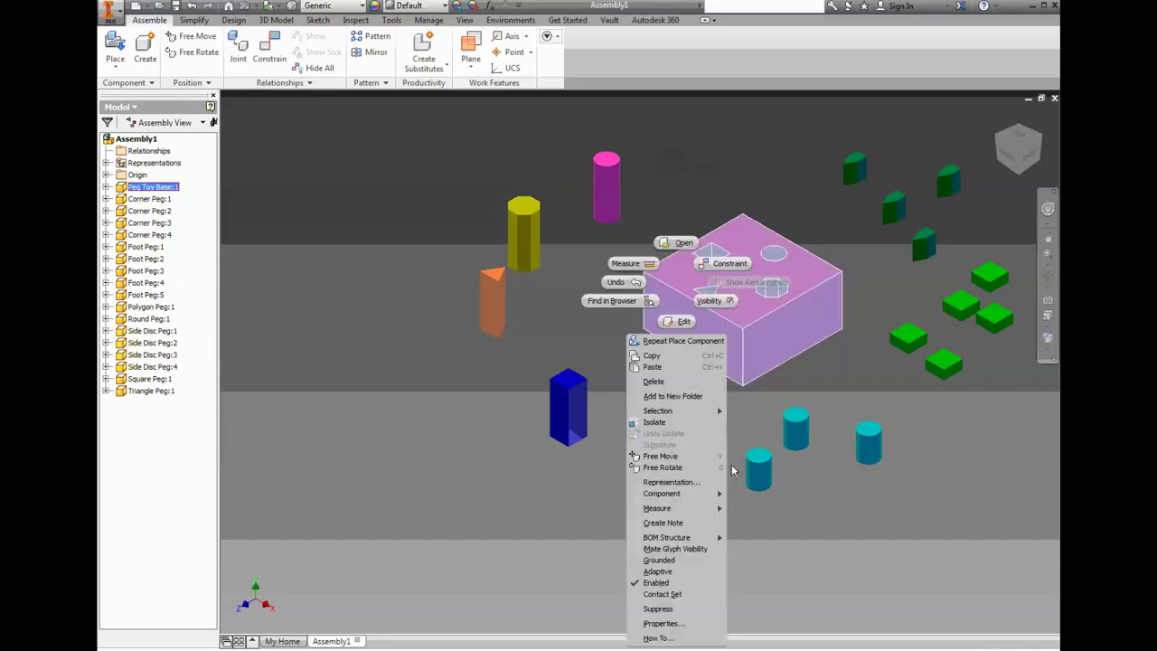
click(660, 562)
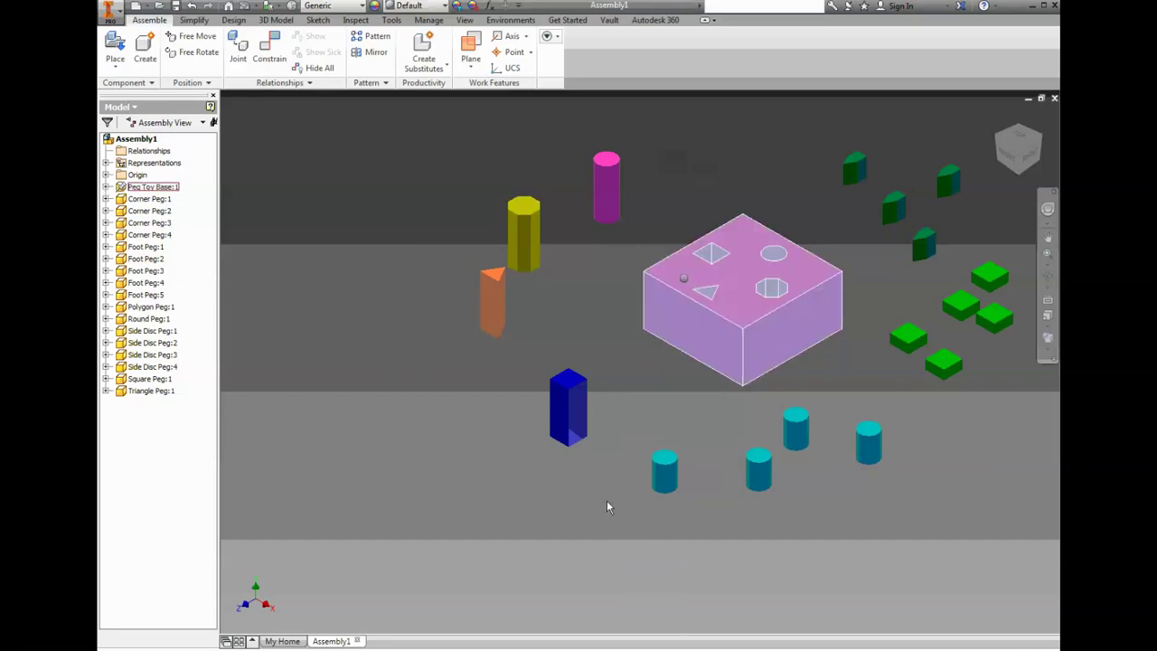
right_click(684, 277)
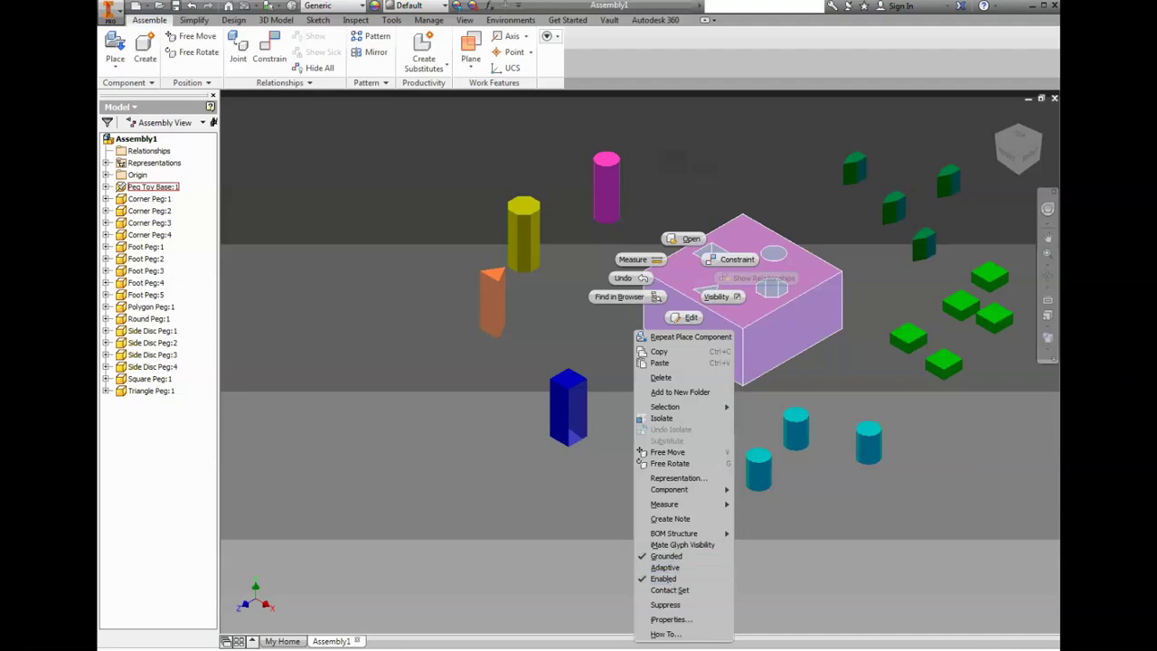
click(1057, 66)
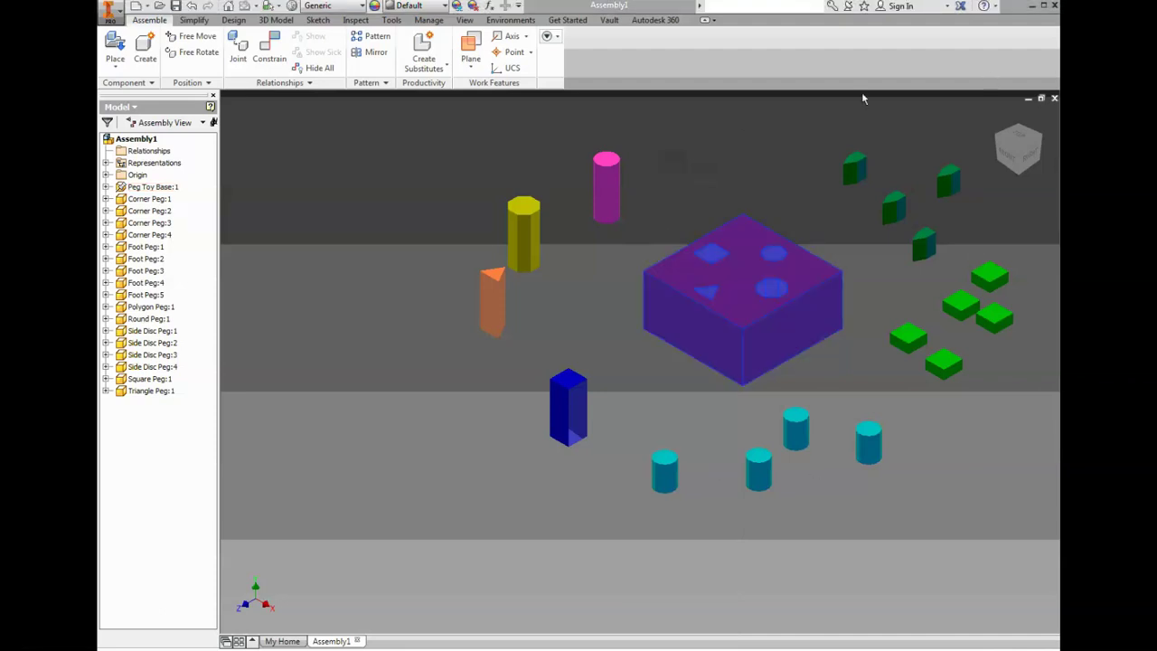
click(558, 242)
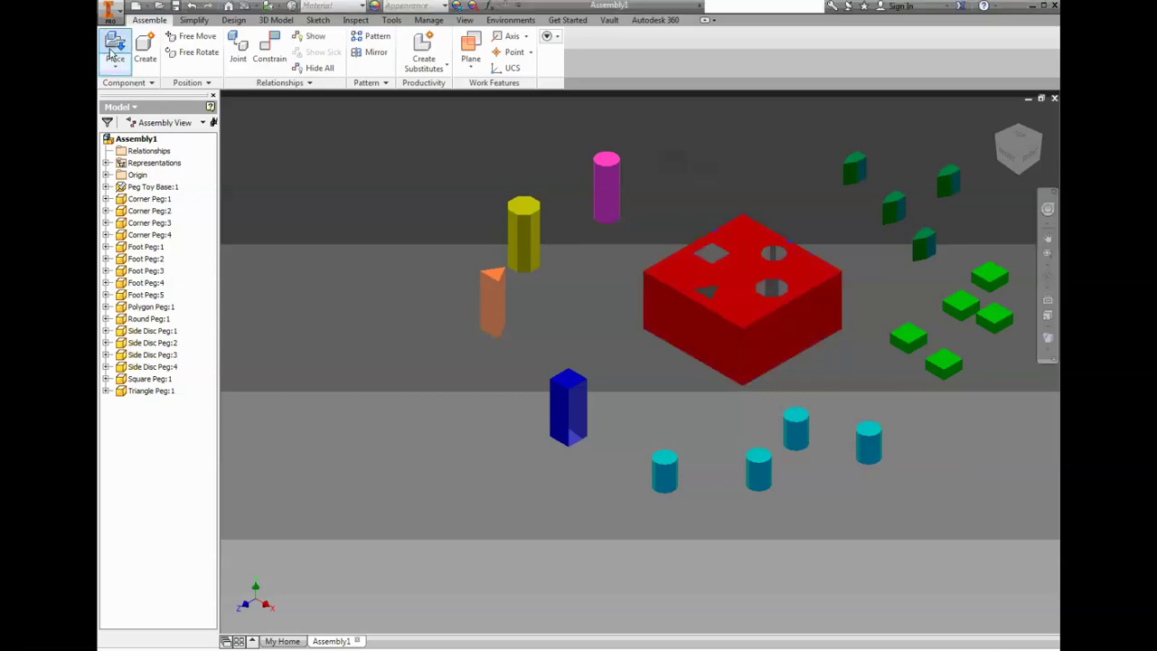
click(113, 50)
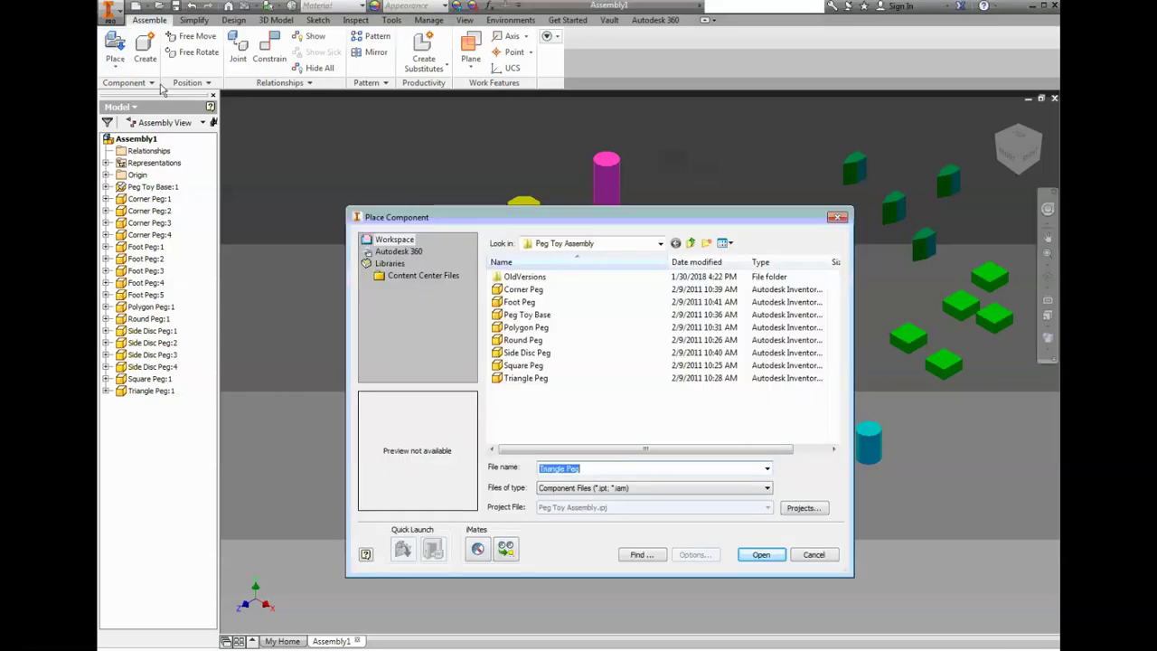
click(654, 244)
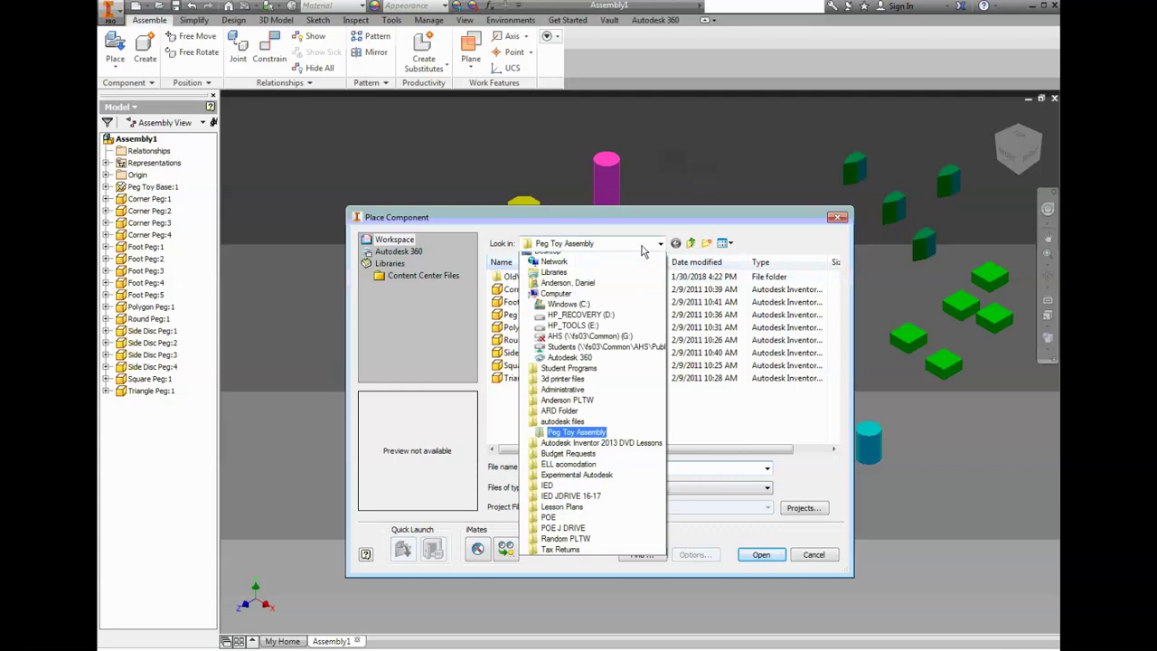
click(734, 426)
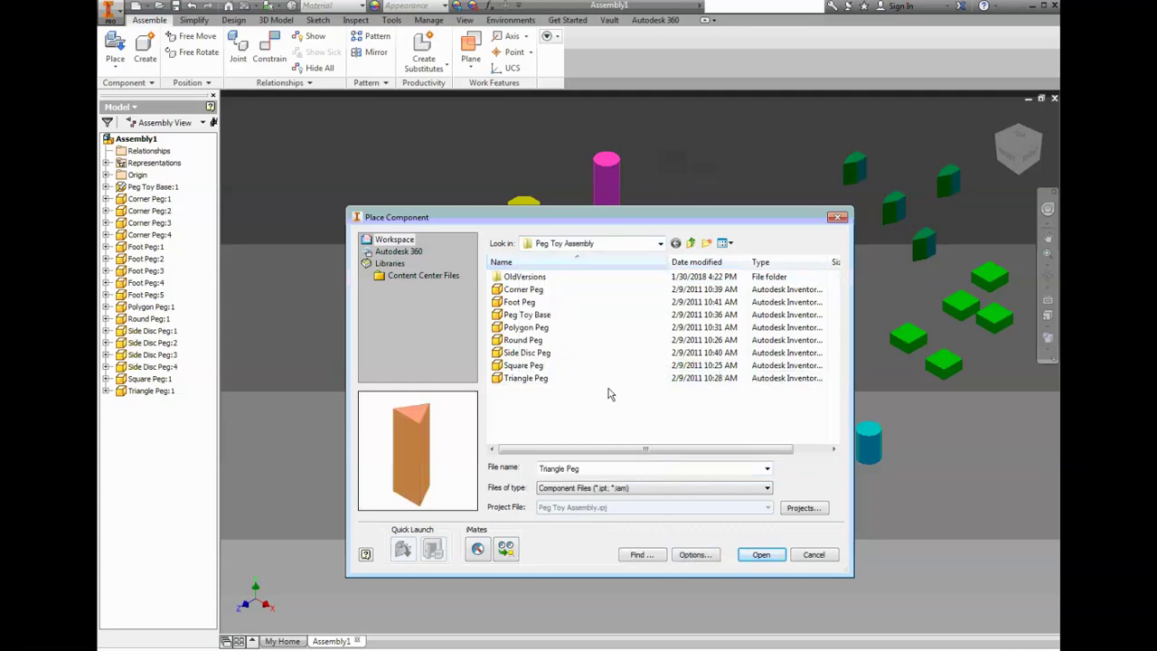
click(837, 217)
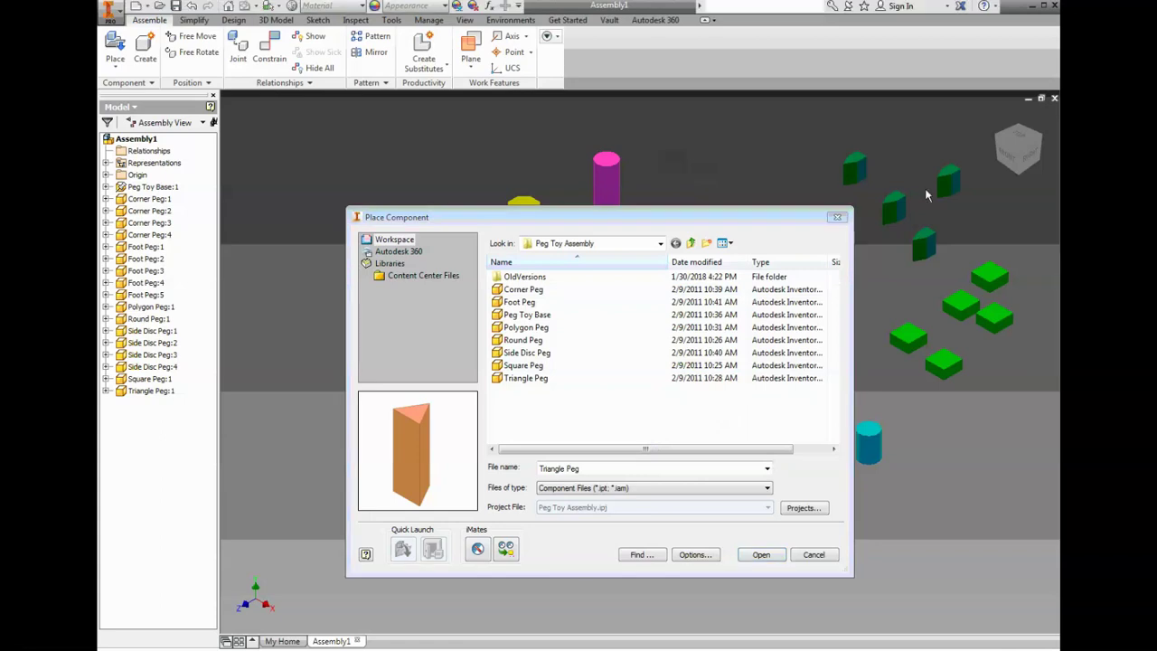